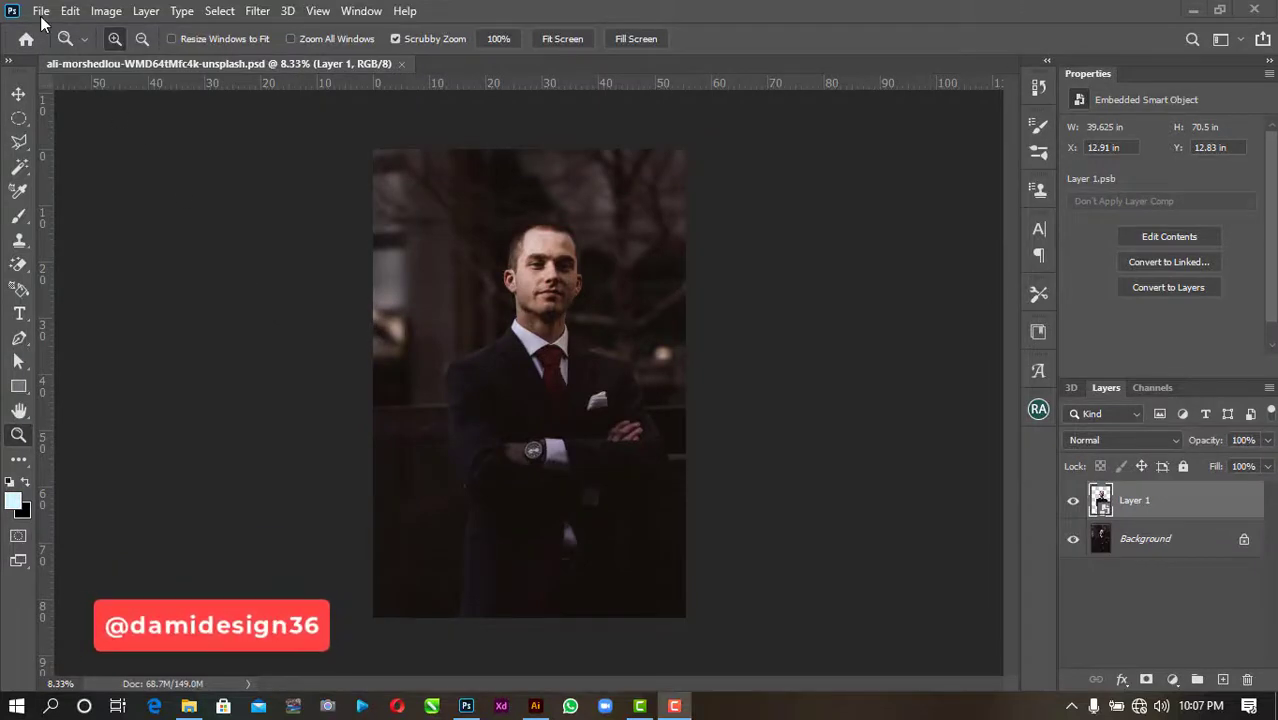
# - Open the New Document dialog from the File menu while the portrait photo is open
pyautogui.click(41, 12)
pyautogui.click(47, 37)
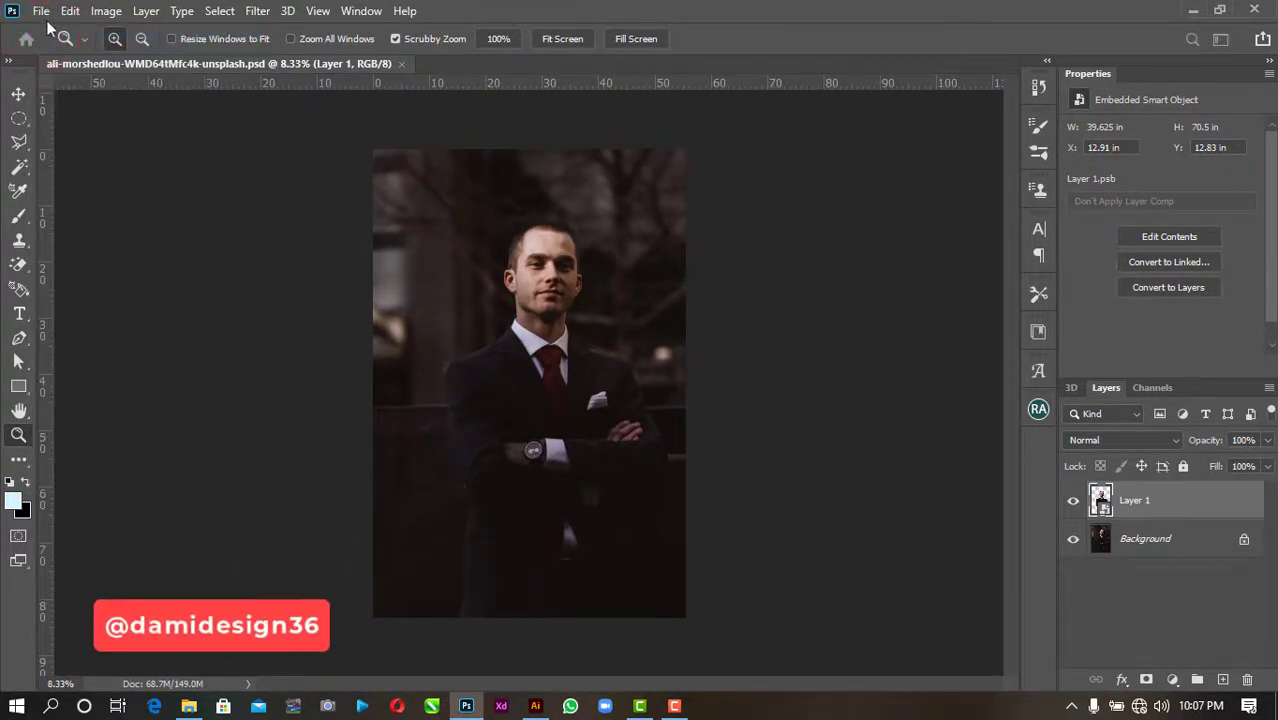
pyautogui.click(48, 12)
pyautogui.click(47, 31)
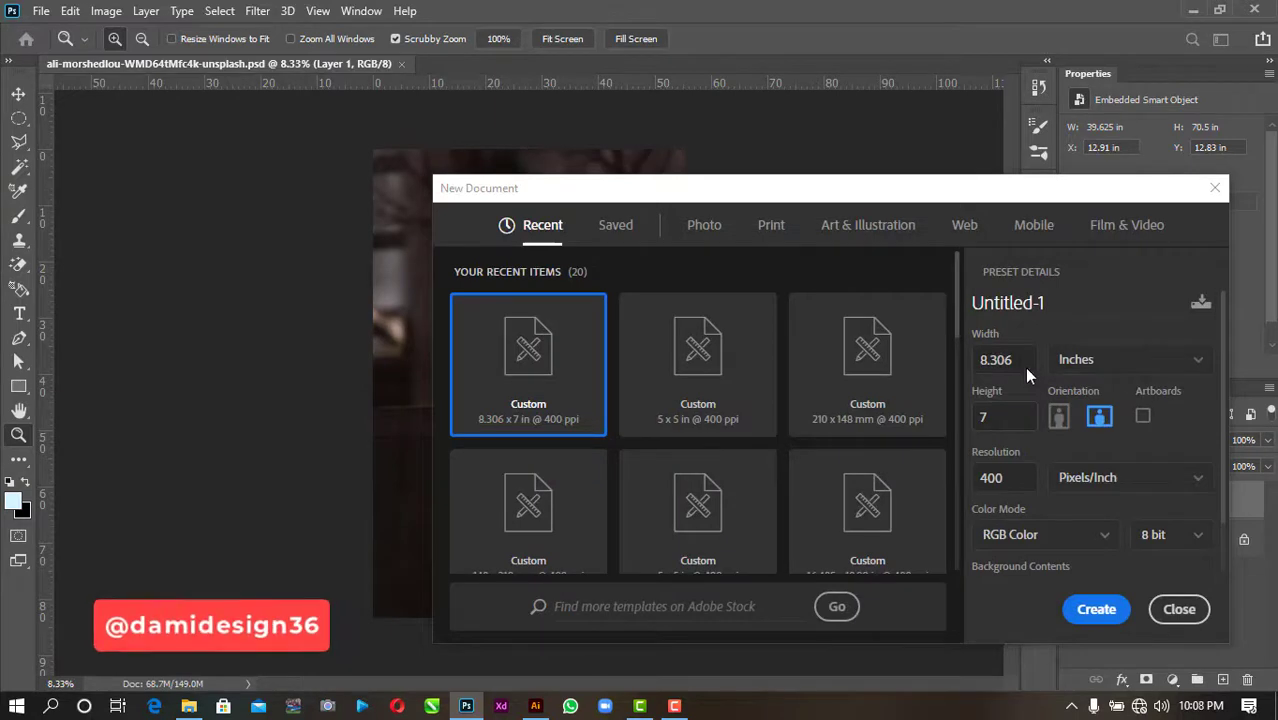
# - Create a blank white 5 x 5 inch document at 400 ppi
pyautogui.click(1024, 367)
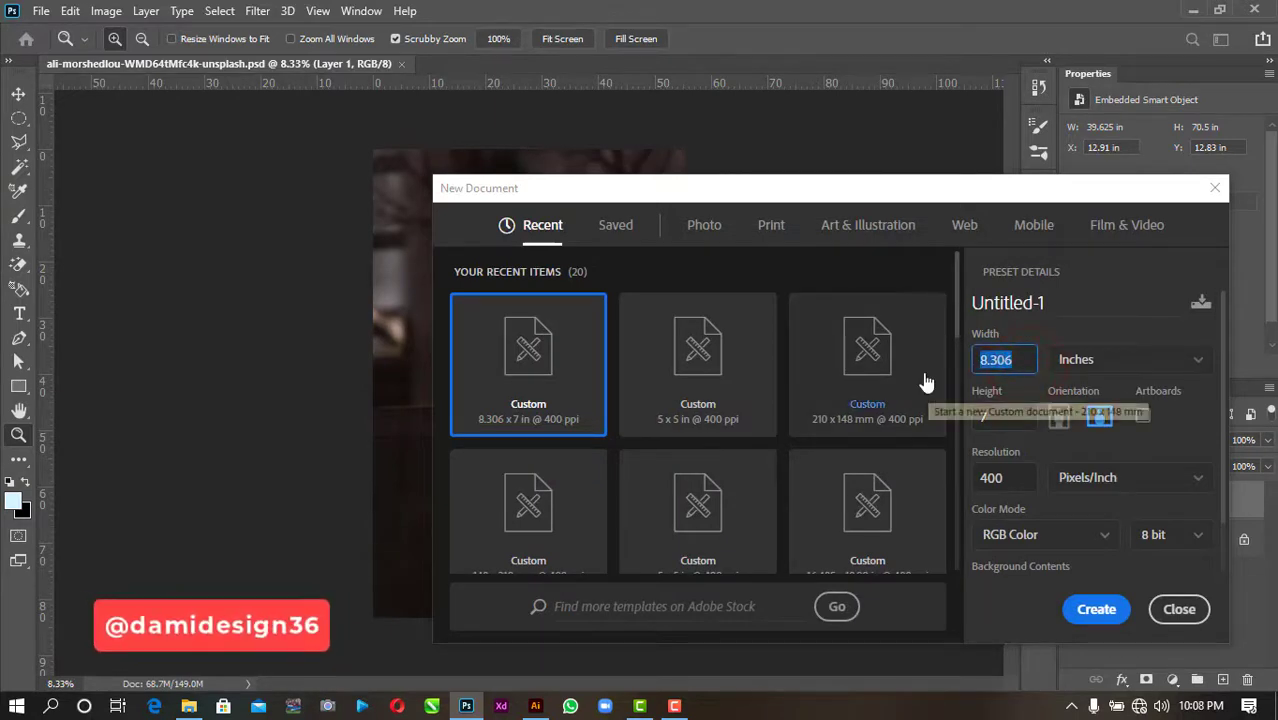
pyautogui.write('55')
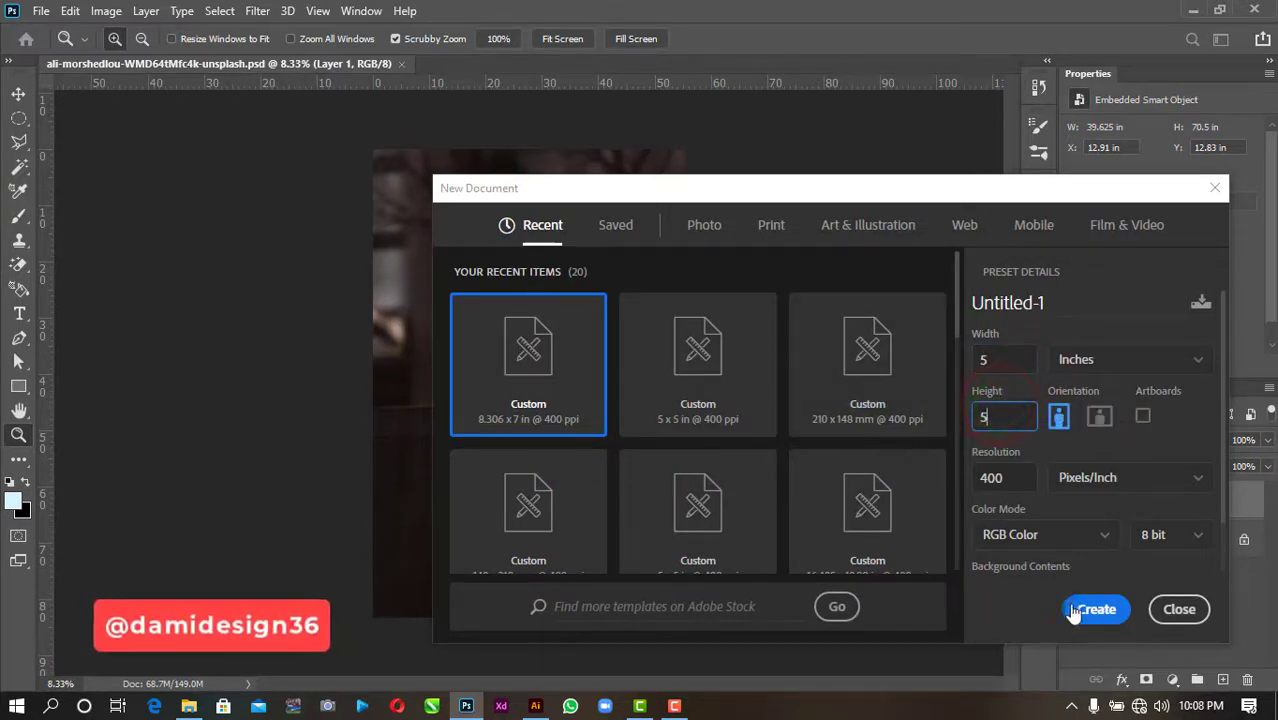
pyautogui.click(1074, 610)
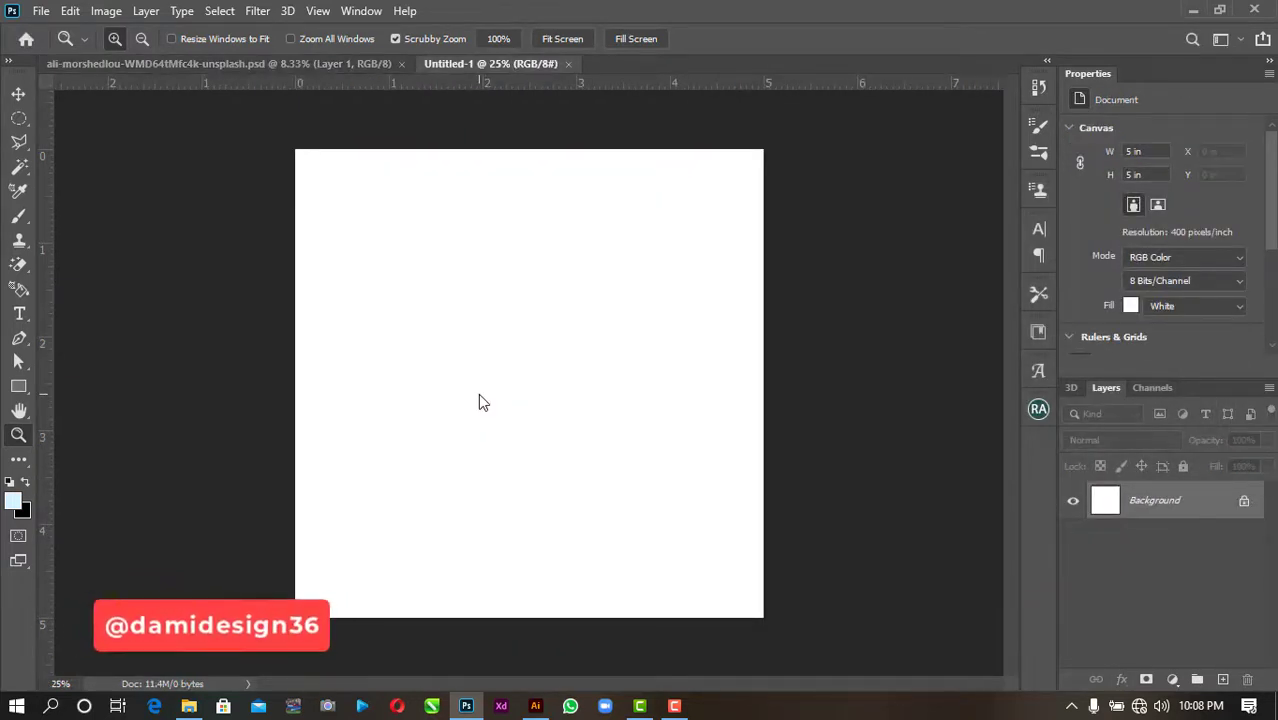
# - Add a linear 90° light-blue-to-white Gradient Fill layer over the background
pyautogui.click(1175, 683)
pyautogui.click(1200, 374)
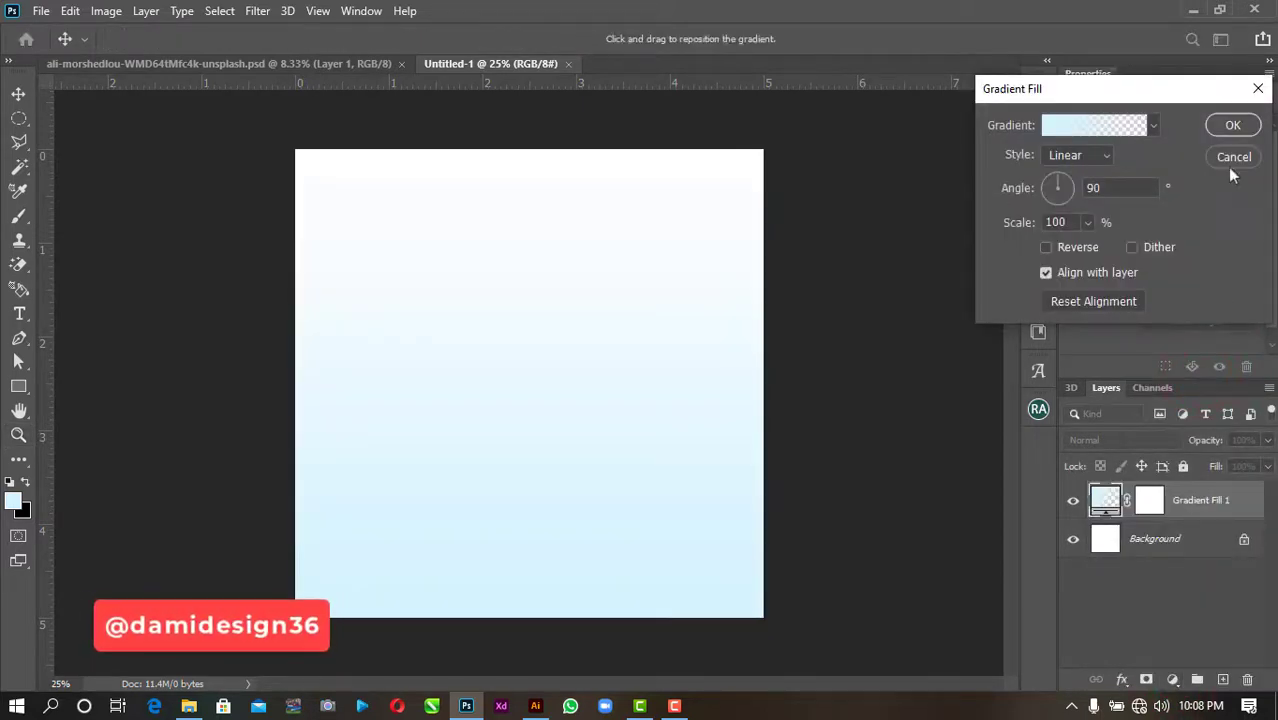
pyautogui.click(1233, 126)
pyautogui.press('z')
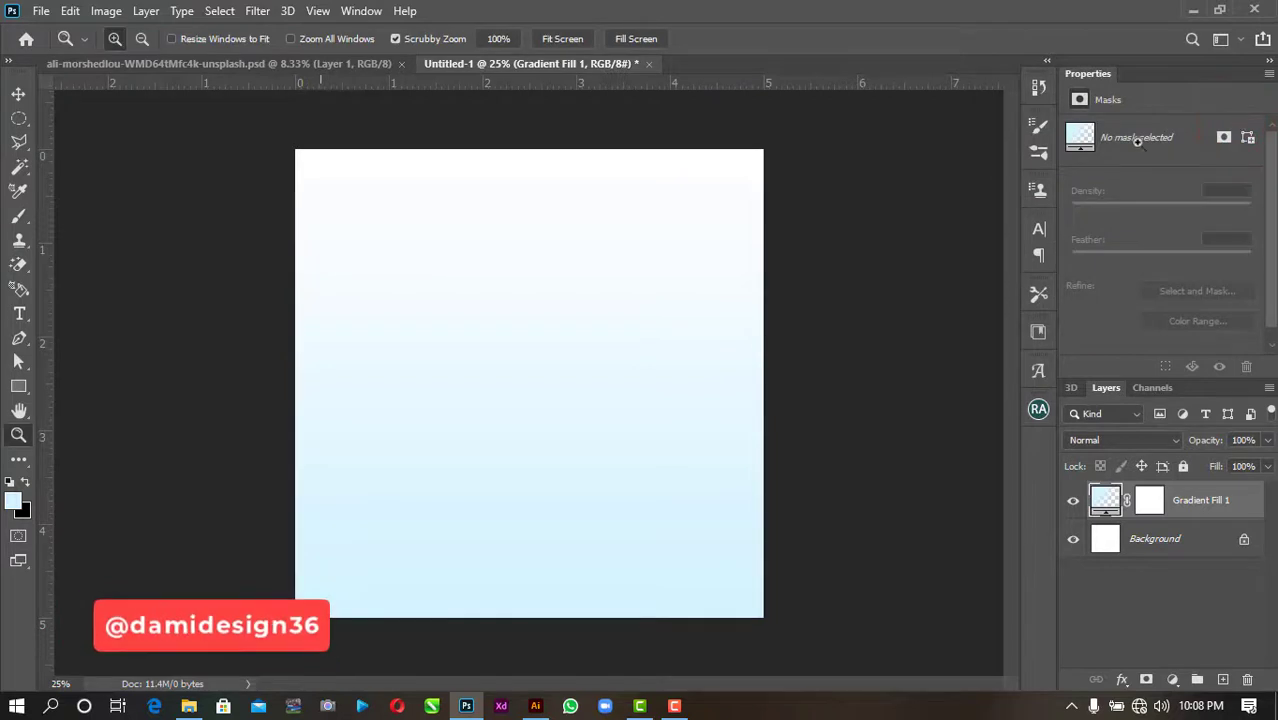
pyautogui.click(20, 388)
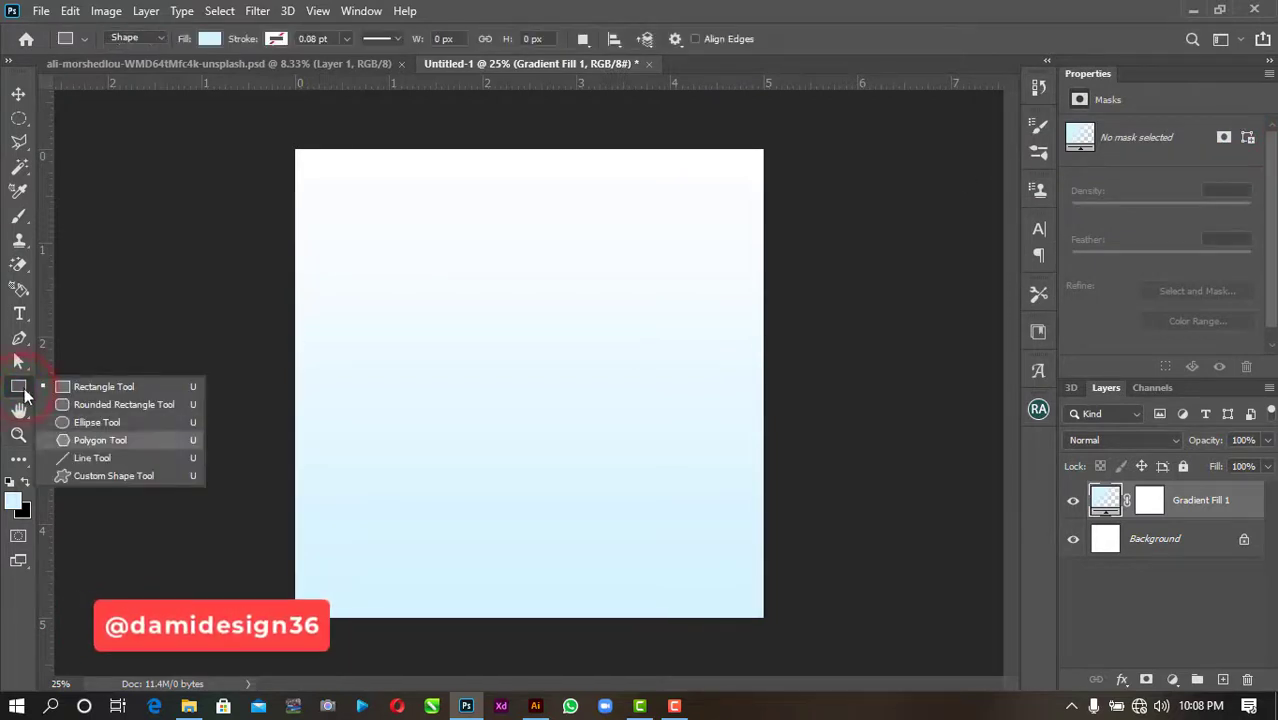
# - Draw a dark navy circle, Ellipse 1, and shift it slightly right and down
pyautogui.click(86, 423)
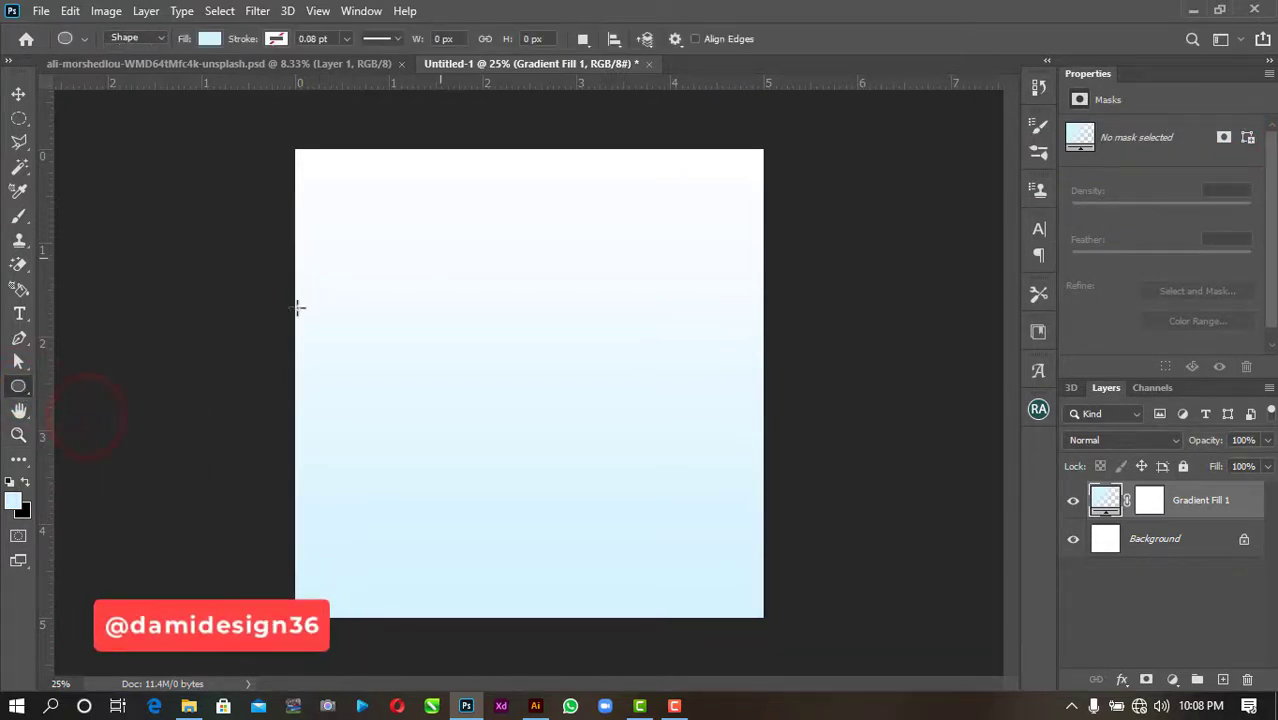
pyautogui.moveTo(396, 256); pyautogui.dragTo(618, 513)
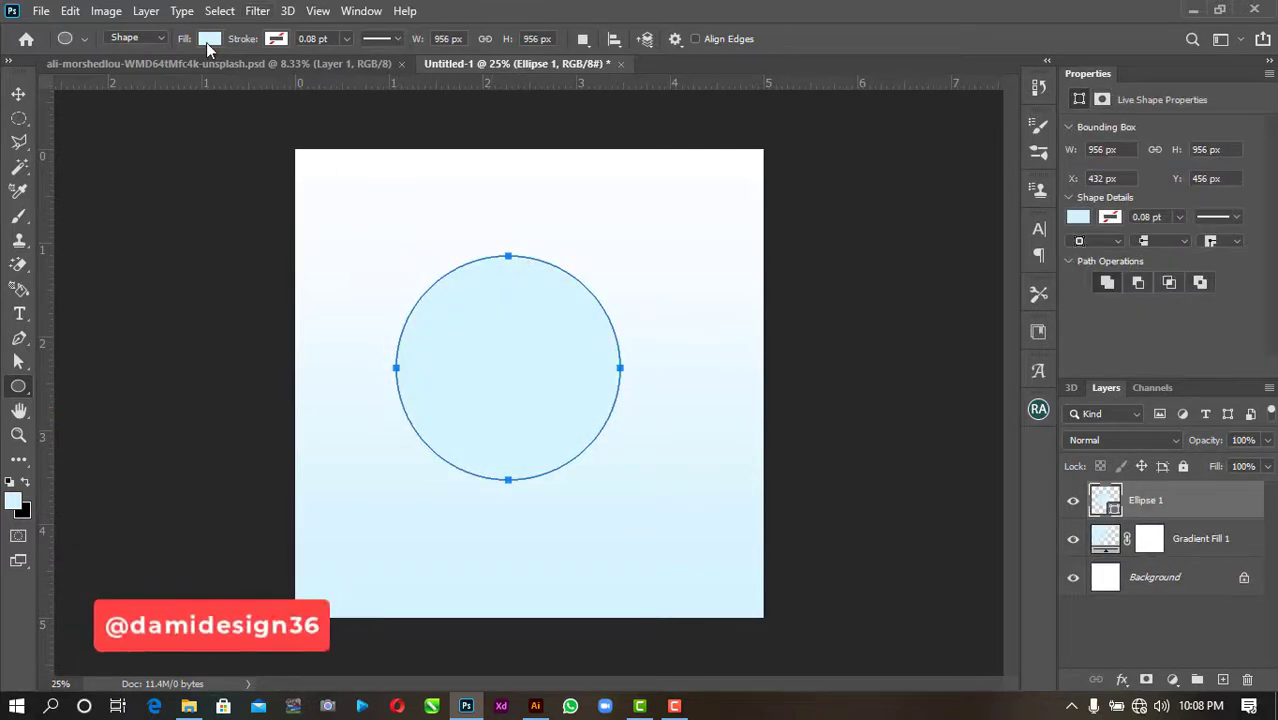
pyautogui.click(208, 40)
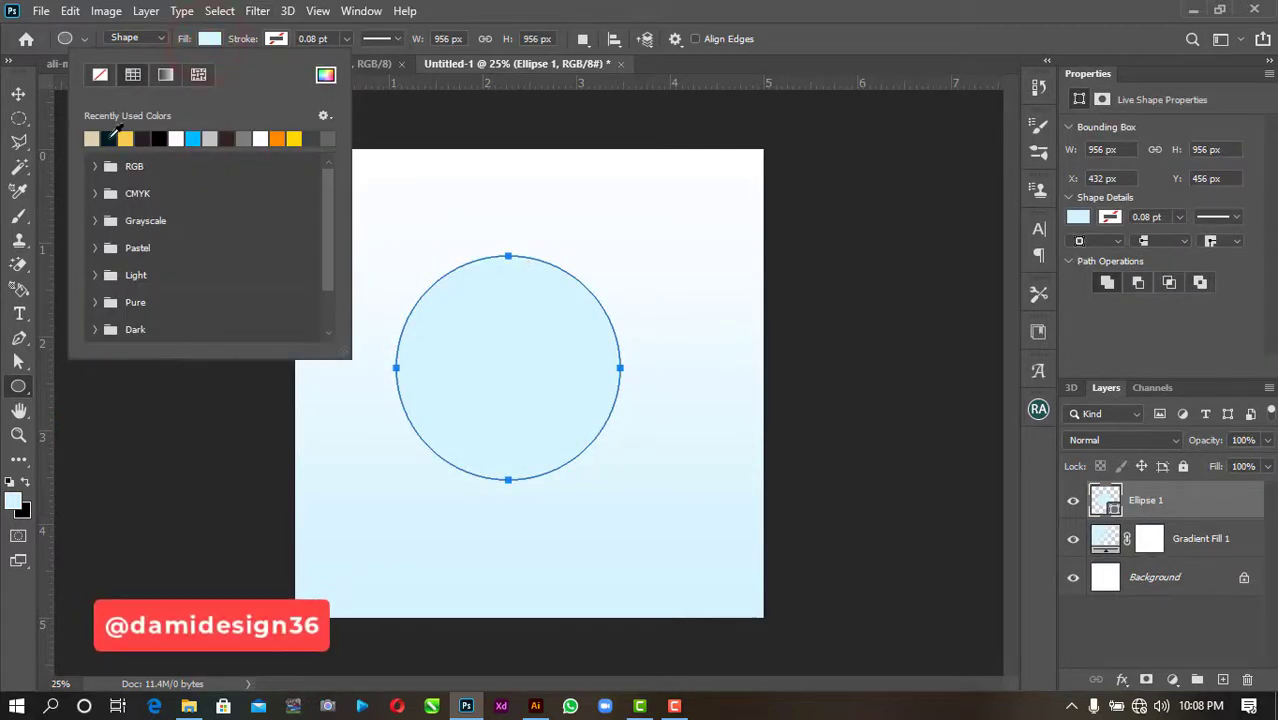
pyautogui.click(113, 133)
pyautogui.click(18, 93)
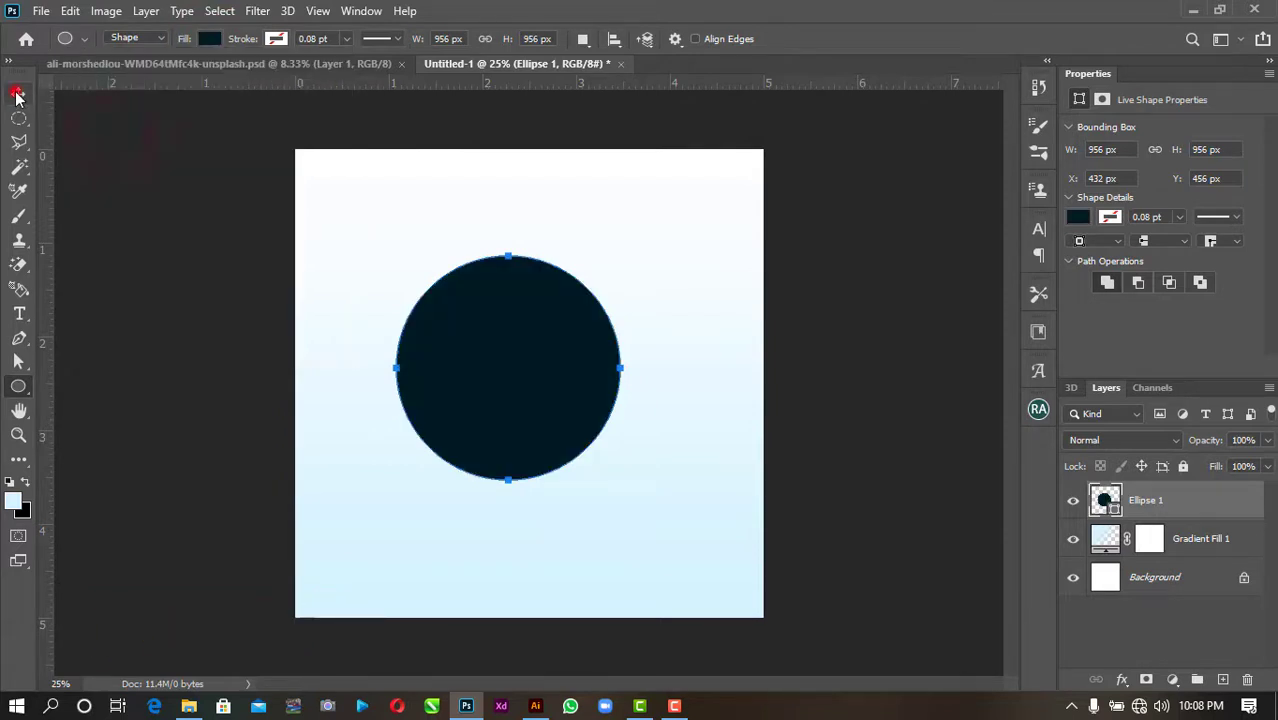
pyautogui.moveTo(452, 361); pyautogui.dragTo(531, 411)
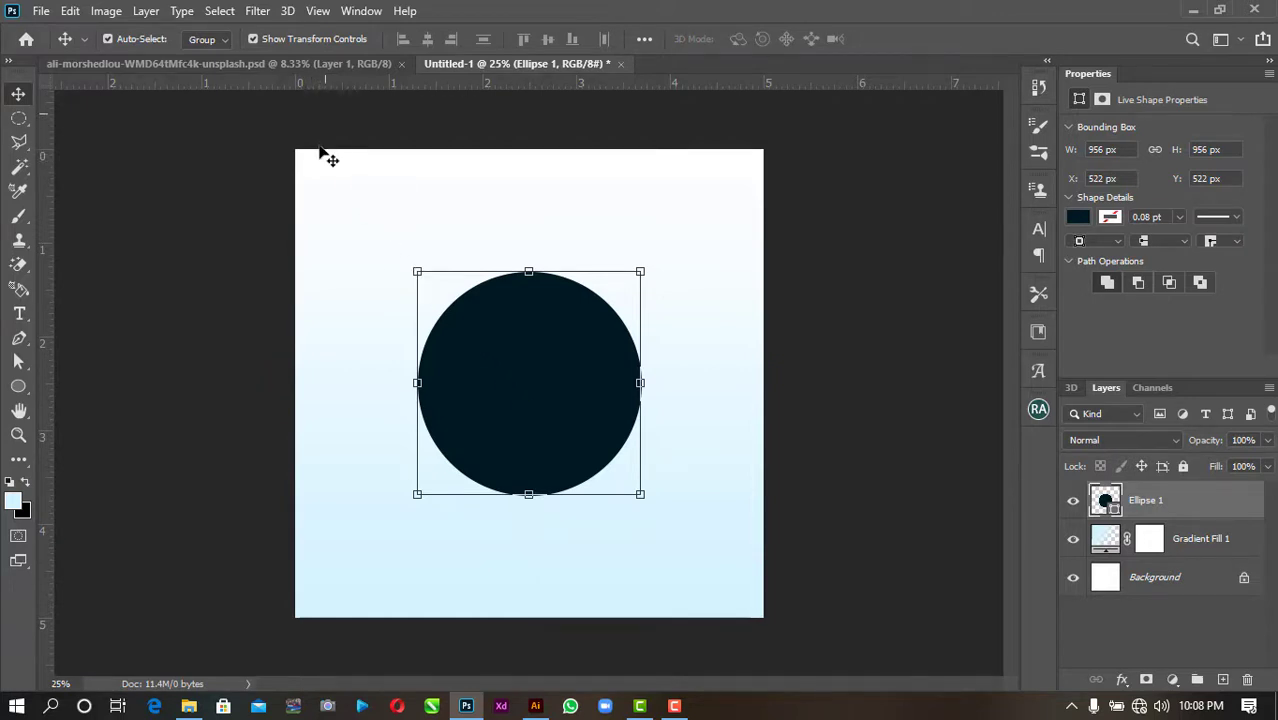
# - Bring the suited man's photo into the poster, shrink it and place it over the circle
pyautogui.click(310, 63)
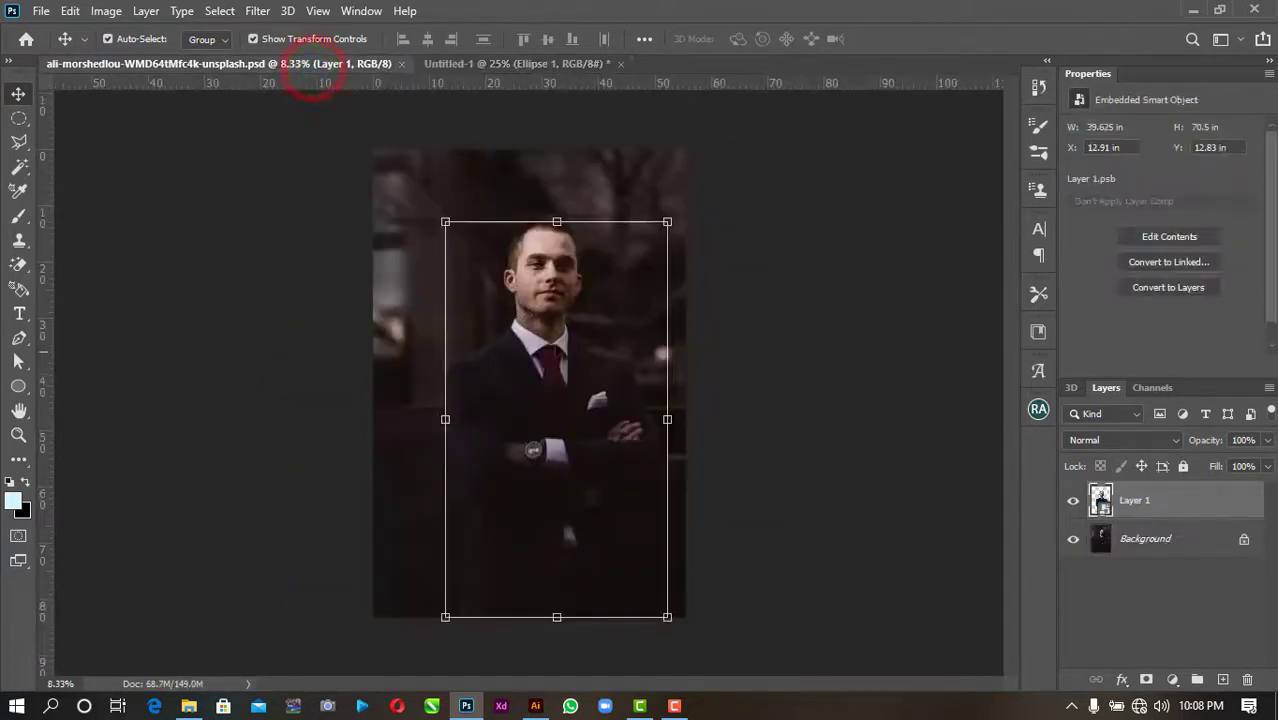
pyautogui.moveTo(557, 345)
pyautogui.mouseDown()
pyautogui.moveTo(573, 232)
pyautogui.moveTo(537, 60)
pyautogui.moveTo(520, 449)
pyautogui.mouseUp()
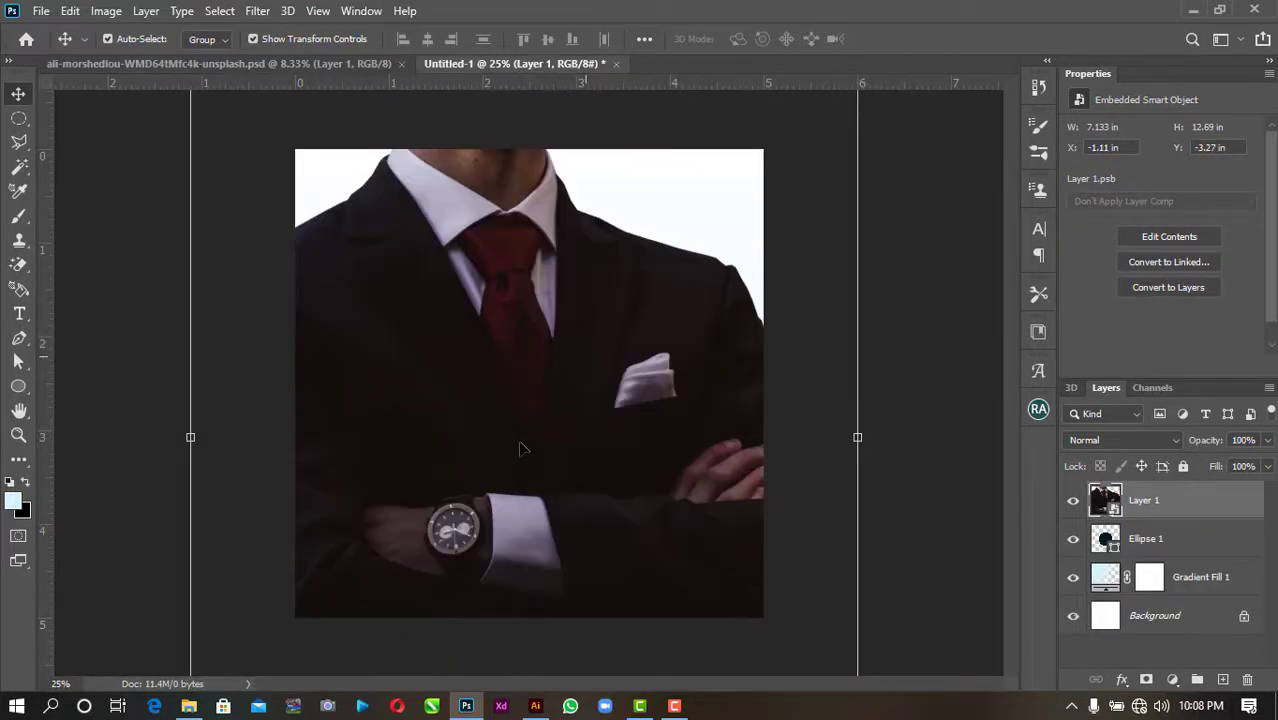
pyautogui.scroll(-3, 520, 449)
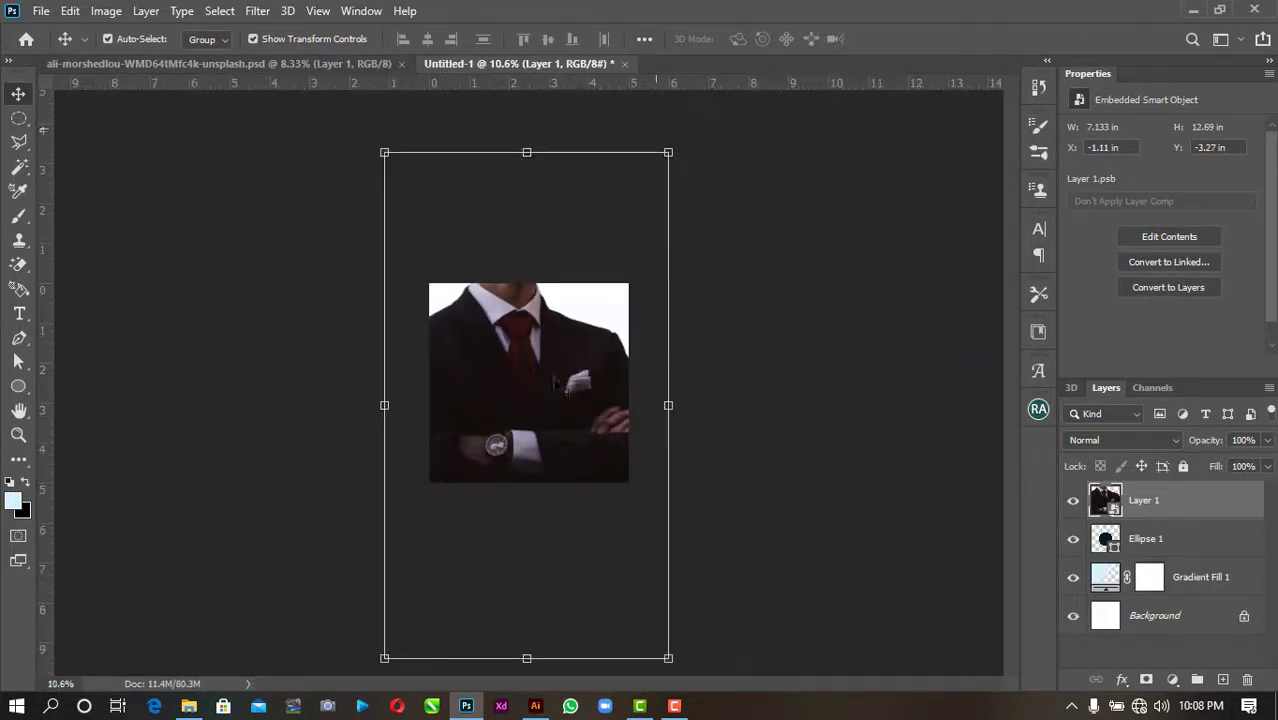
pyautogui.moveTo(673, 152)
pyautogui.mouseDown()
pyautogui.moveTo(508, 423)
pyautogui.moveTo(547, 342)
pyautogui.mouseUp()
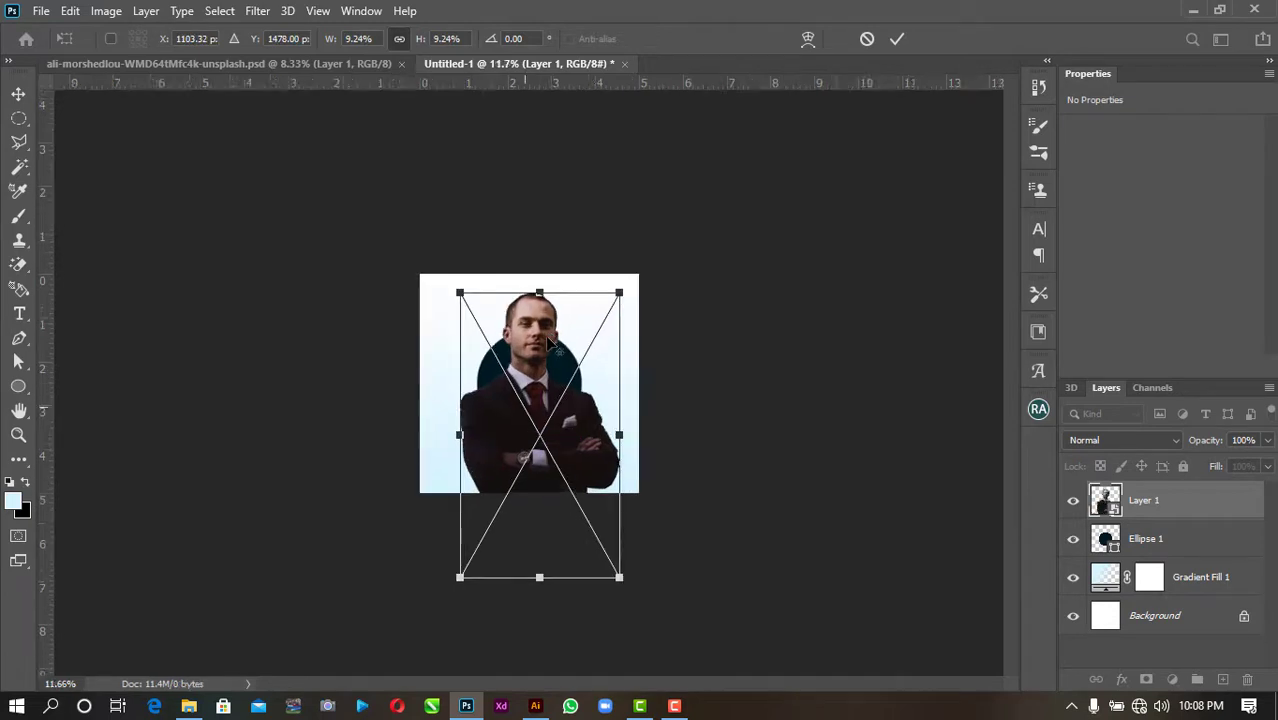
pyautogui.scroll(3, 547, 342)
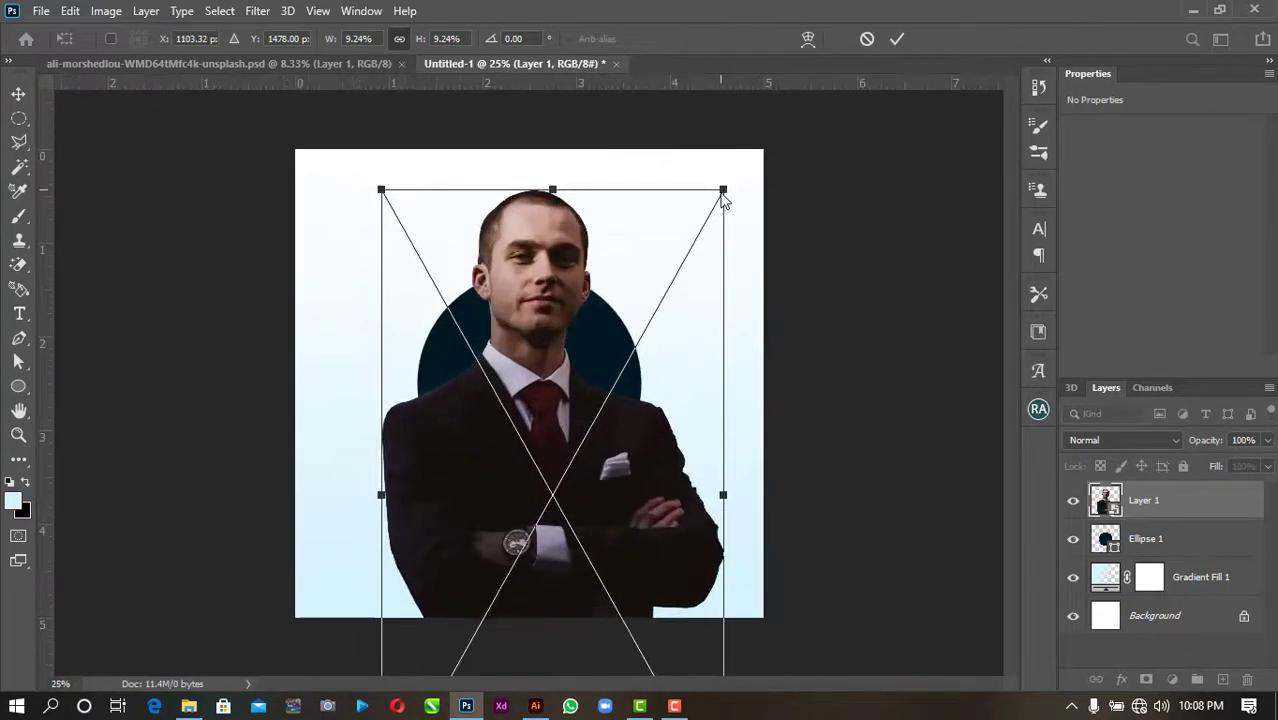
pyautogui.moveTo(722, 191); pyautogui.dragTo(645, 334)
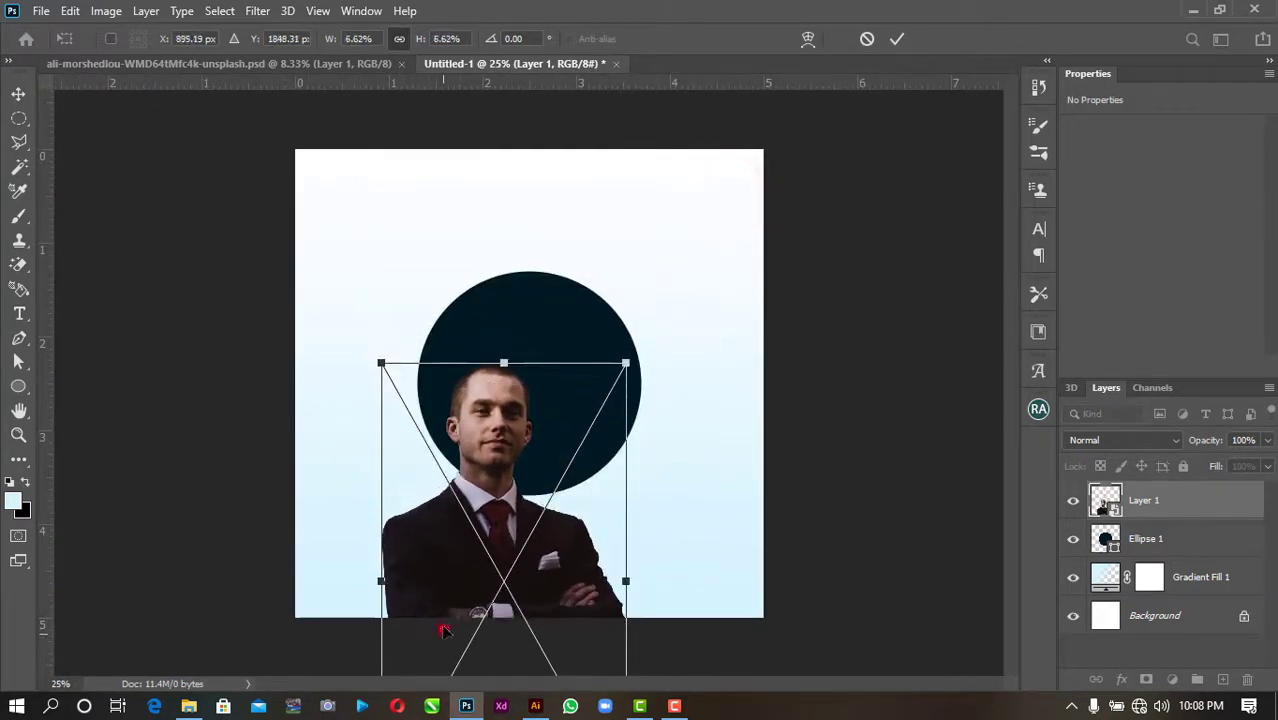
pyautogui.moveTo(443, 630)
pyautogui.mouseDown()
pyautogui.moveTo(493, 502)
pyautogui.moveTo(490, 512)
pyautogui.mouseUp()
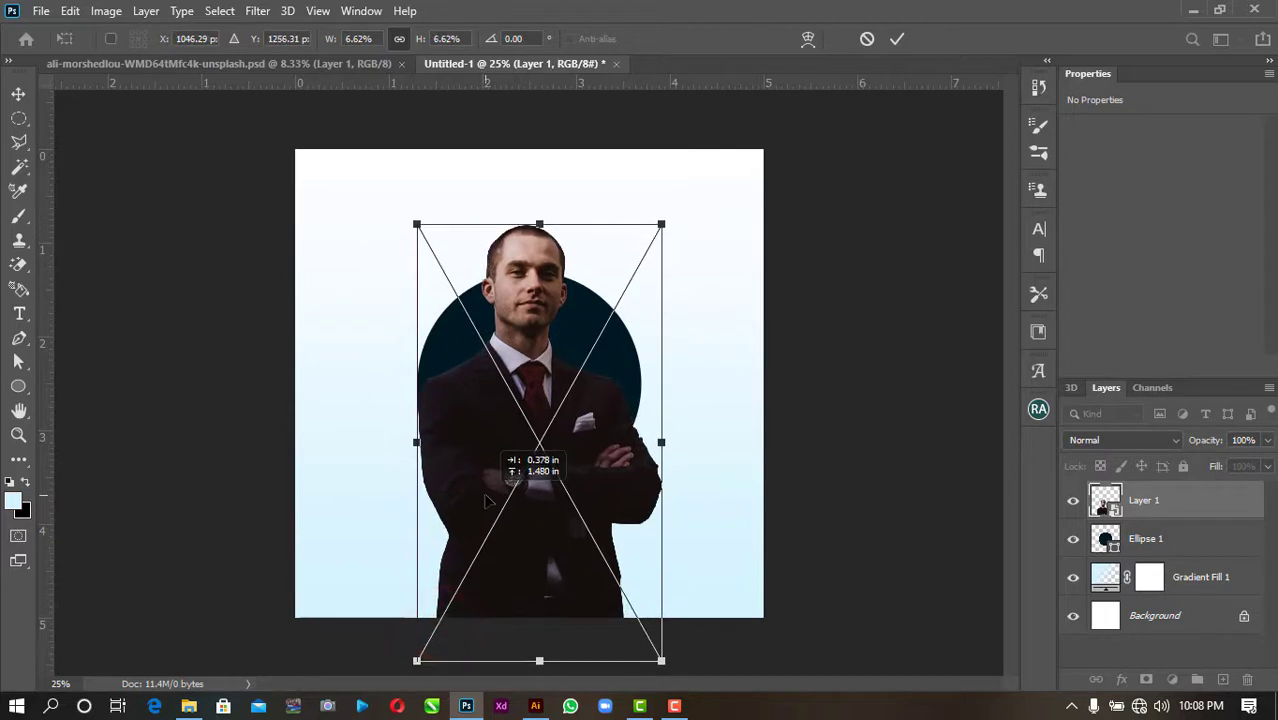
pyautogui.moveTo(490, 512); pyautogui.dragTo(486, 510)
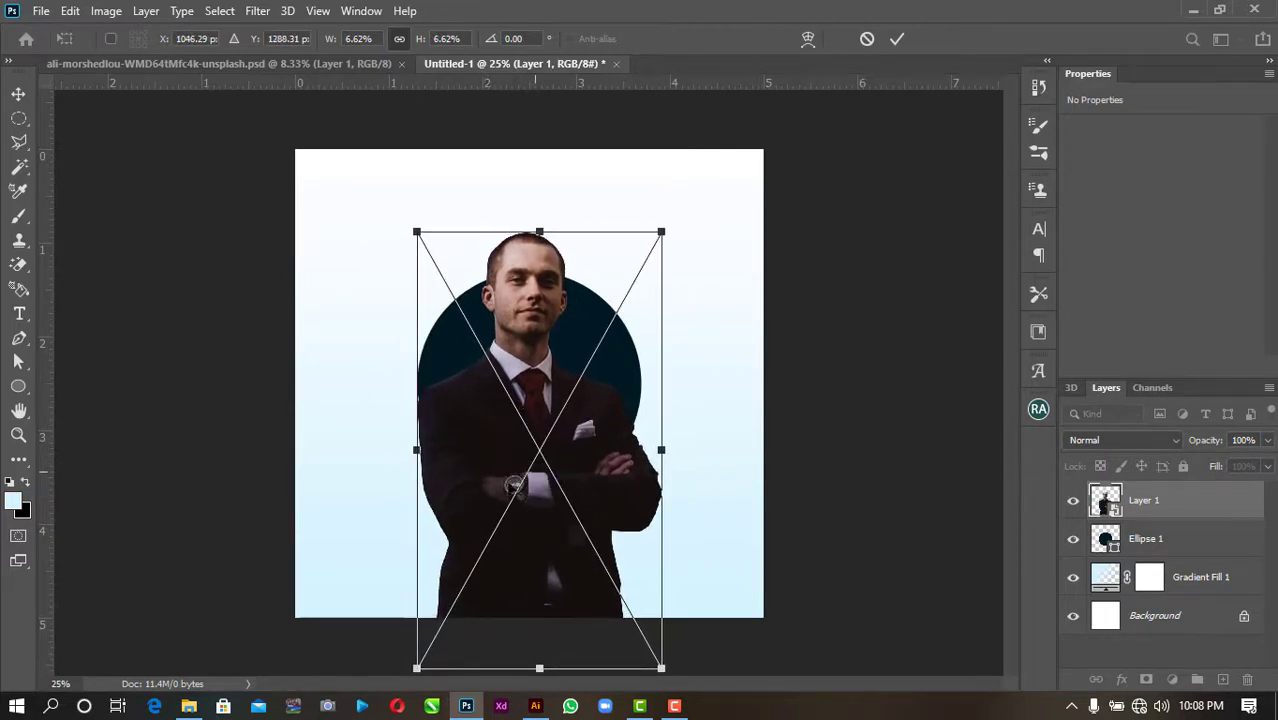
# - Fine-tune the photo with arrow nudges and a slight shrink, committing at 6.41% scale
pyautogui.hotkey('ctrl', '+')
pyautogui.scroll(1, 565, 442)
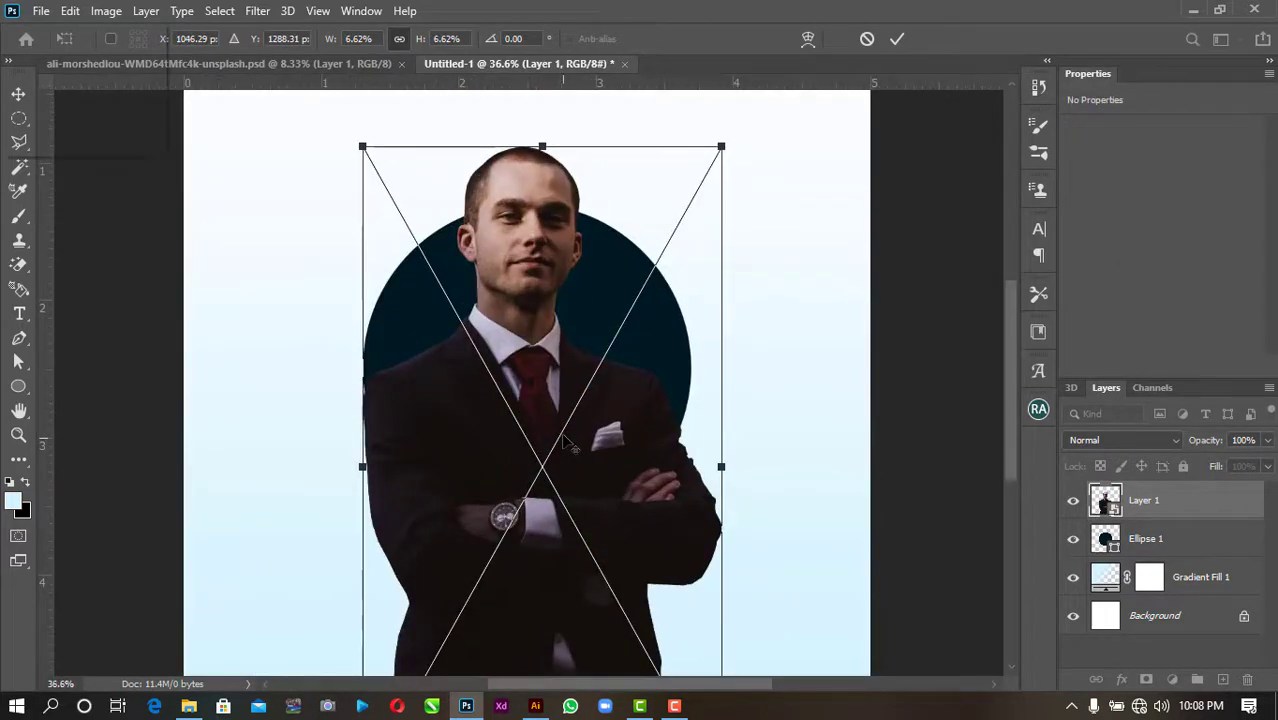
pyautogui.hotkey('alt', 'space')
pyautogui.click(565, 443)
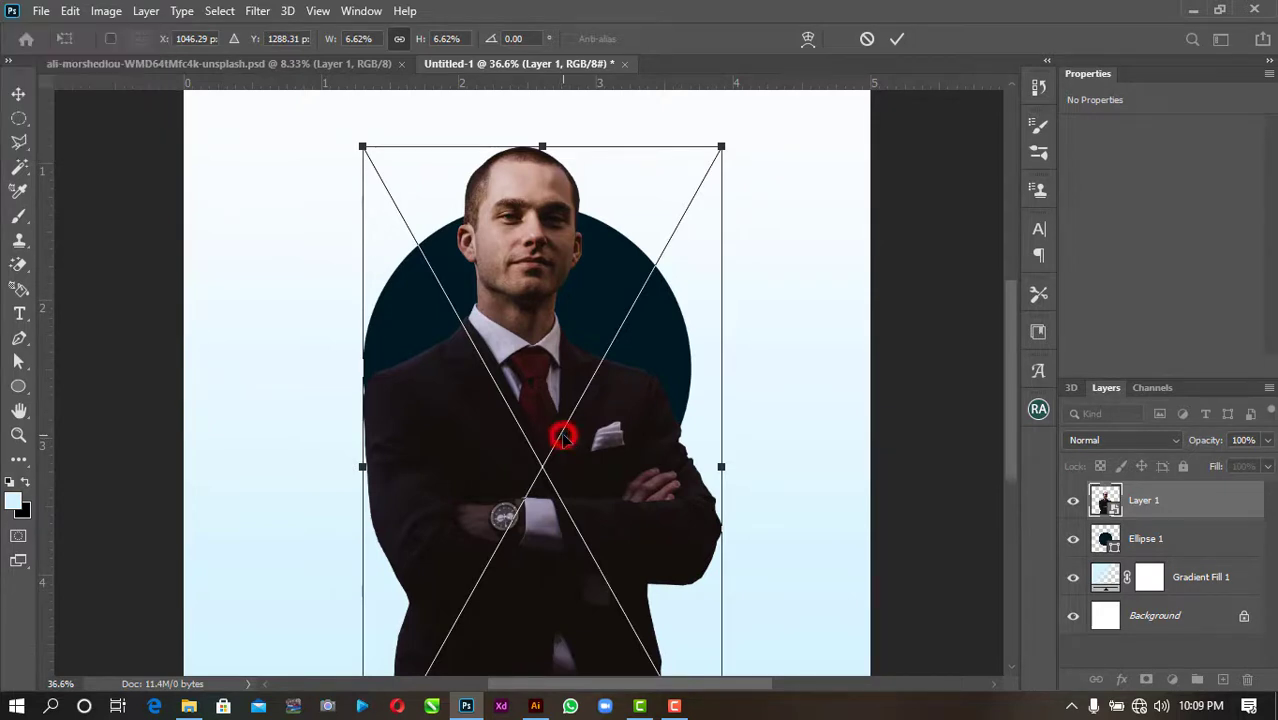
pyautogui.press('Up')
pyautogui.press('Up')
pyautogui.press('Up')
pyautogui.press('Up')
pyautogui.press('Up')
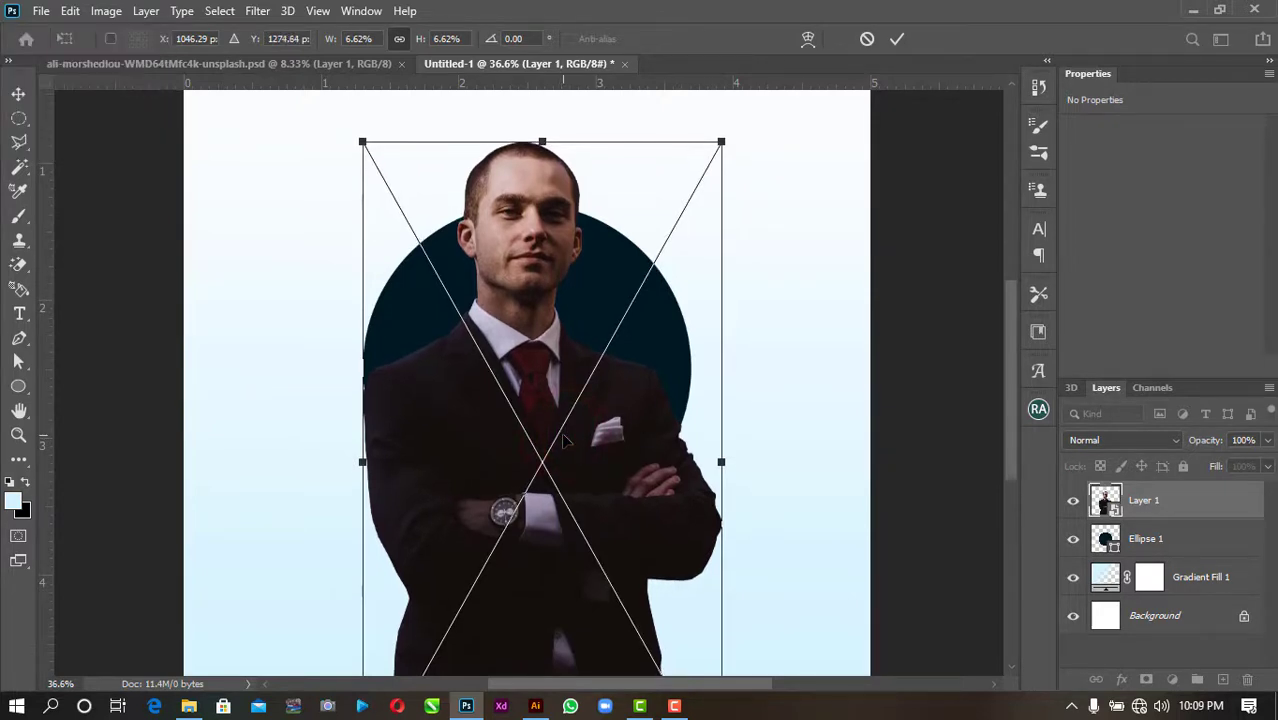
pyautogui.press('Right')
pyautogui.press('Right')
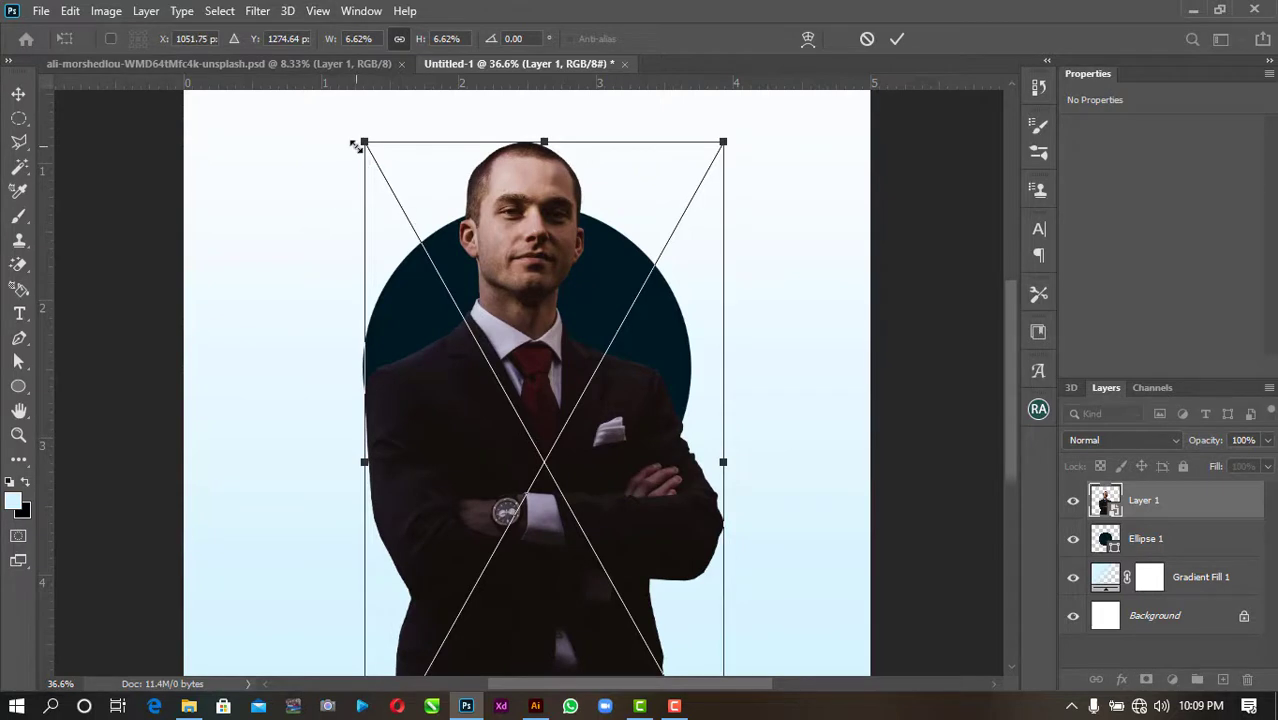
pyautogui.moveTo(355, 145); pyautogui.dragTo(378, 161)
pyautogui.moveTo(550, 376); pyautogui.dragTo(538, 355)
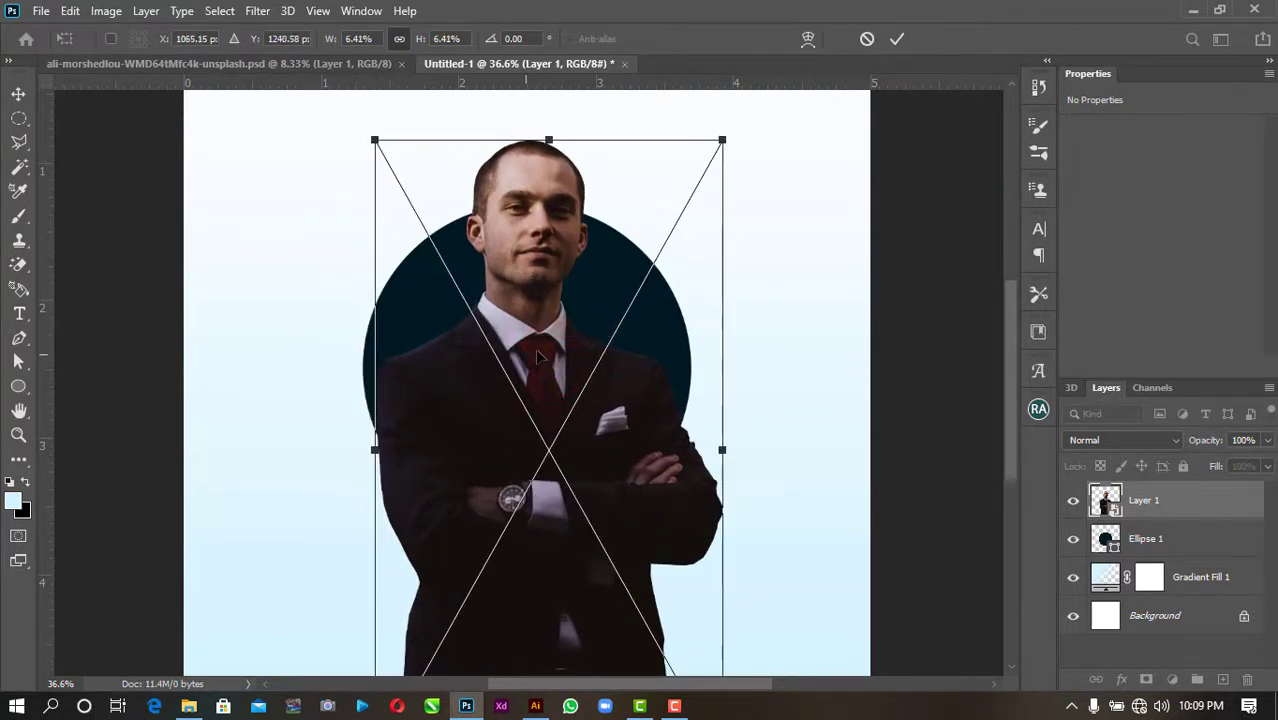
pyautogui.press('Up')
pyautogui.press('Up')
pyautogui.press('Up')
pyautogui.press('Up')
pyautogui.press('Up')
pyautogui.press('Up')
pyautogui.press('Left')
pyautogui.press('Left')
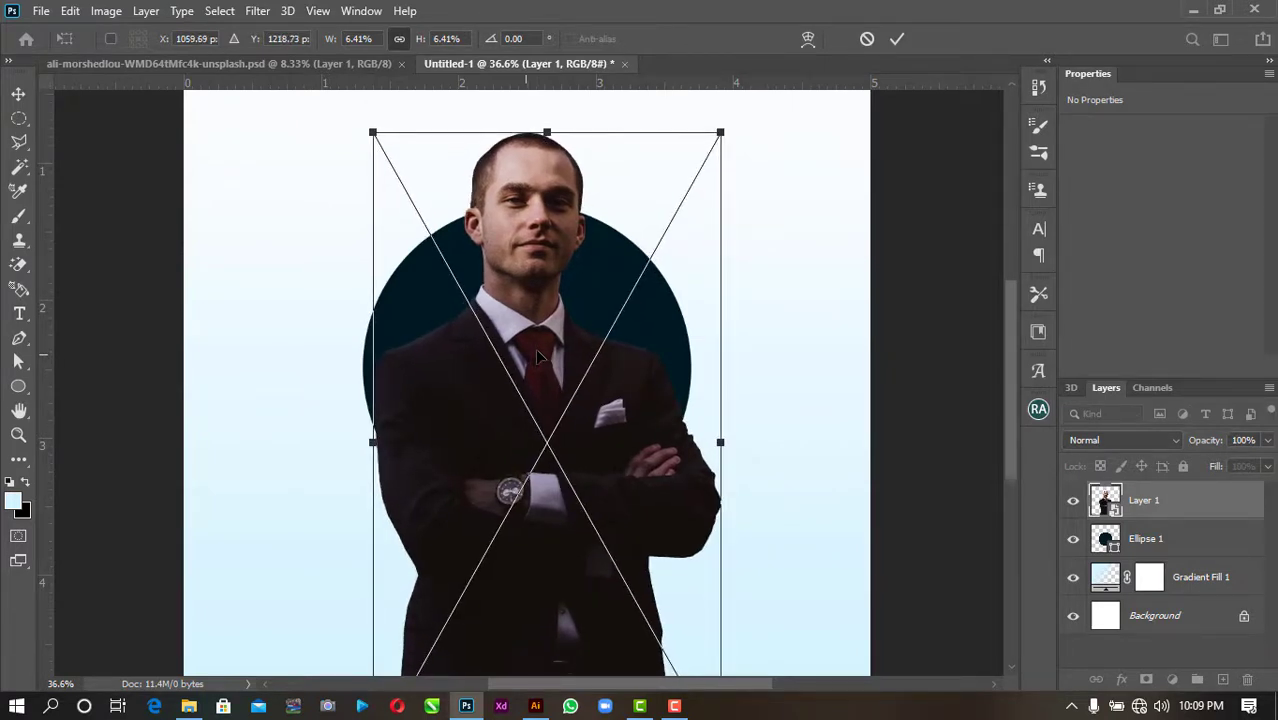
pyautogui.press('Return')
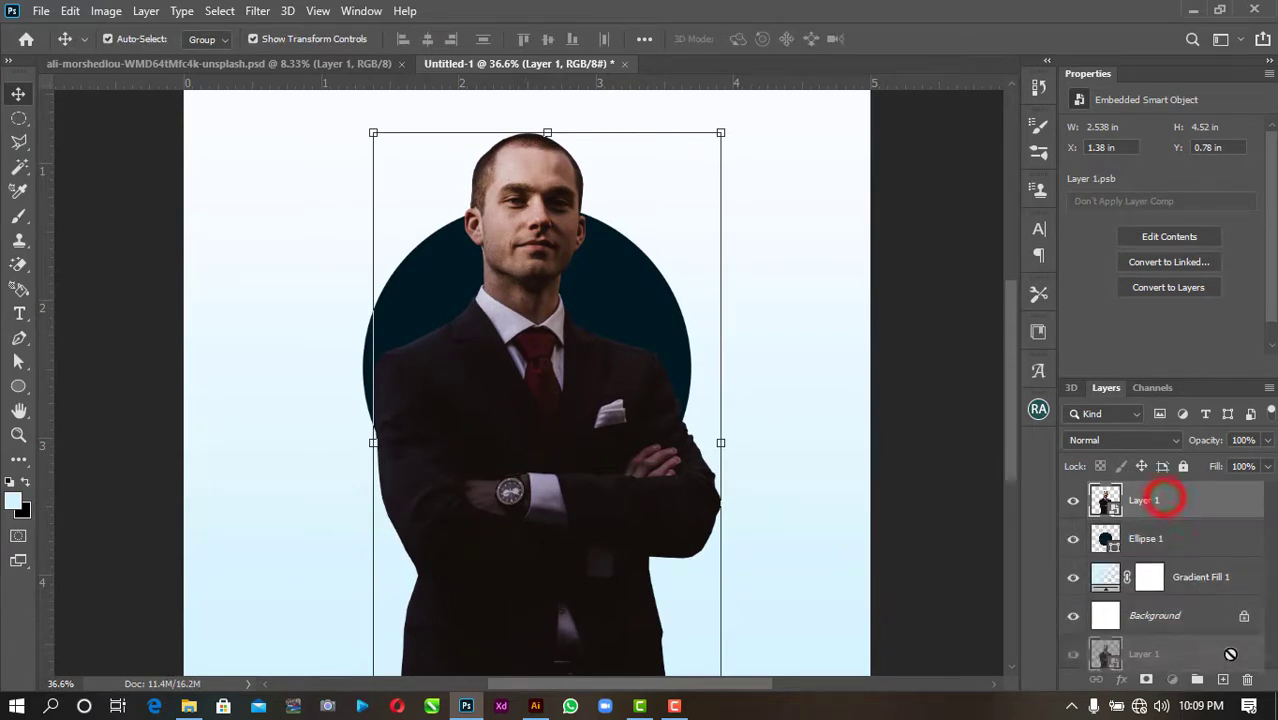
# - Duplicate Layer 1 and clip the original Layer 1 inside the navy circle
pyautogui.moveTo(1165, 502); pyautogui.dragTo(1222, 679)
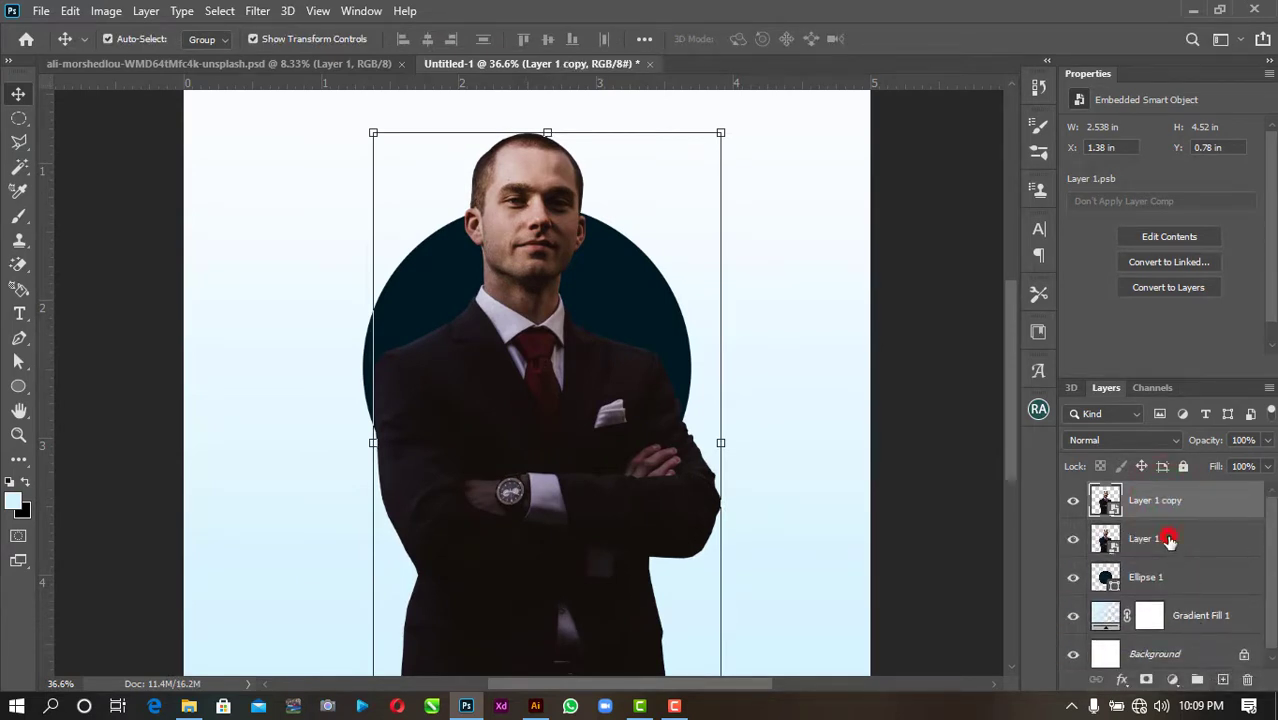
pyautogui.moveTo(1168, 539); pyautogui.dragTo(1156, 543)
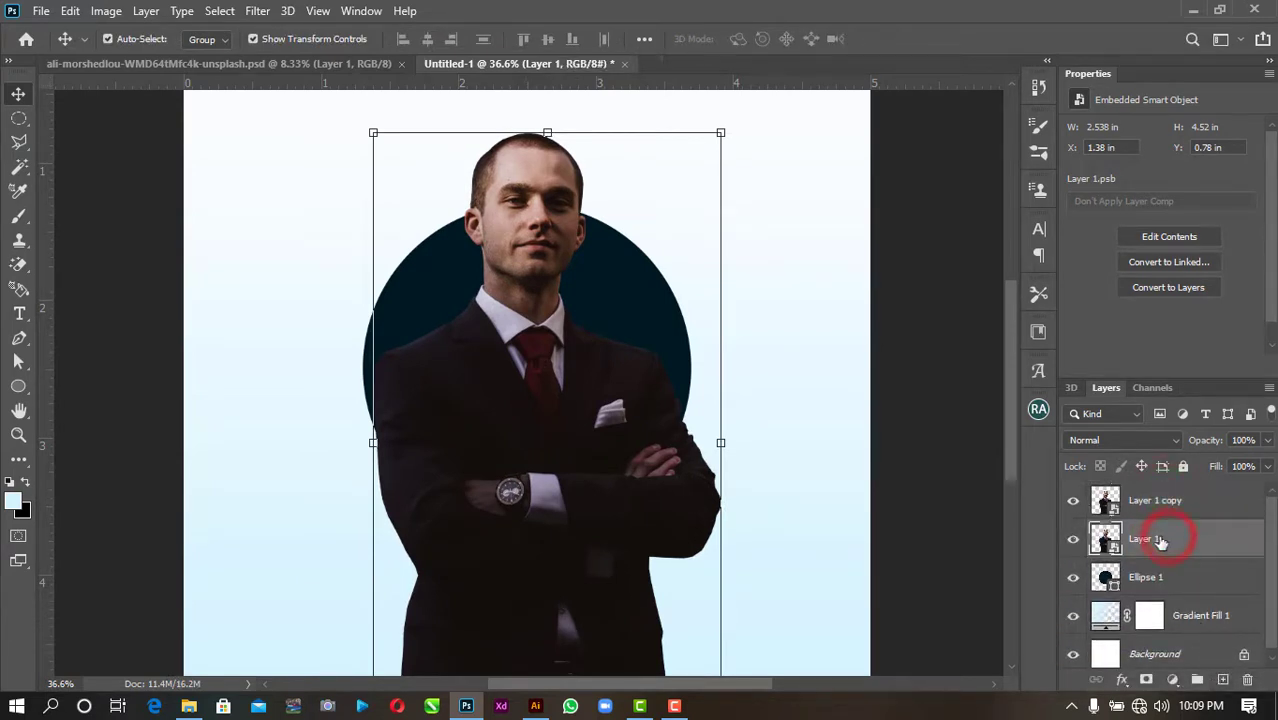
pyautogui.moveTo(1156, 543)
pyautogui.mouseDown()
pyautogui.moveTo(1150, 570)
pyautogui.moveTo(1155, 538)
pyautogui.mouseUp()
pyautogui.rightClick(1155, 538)
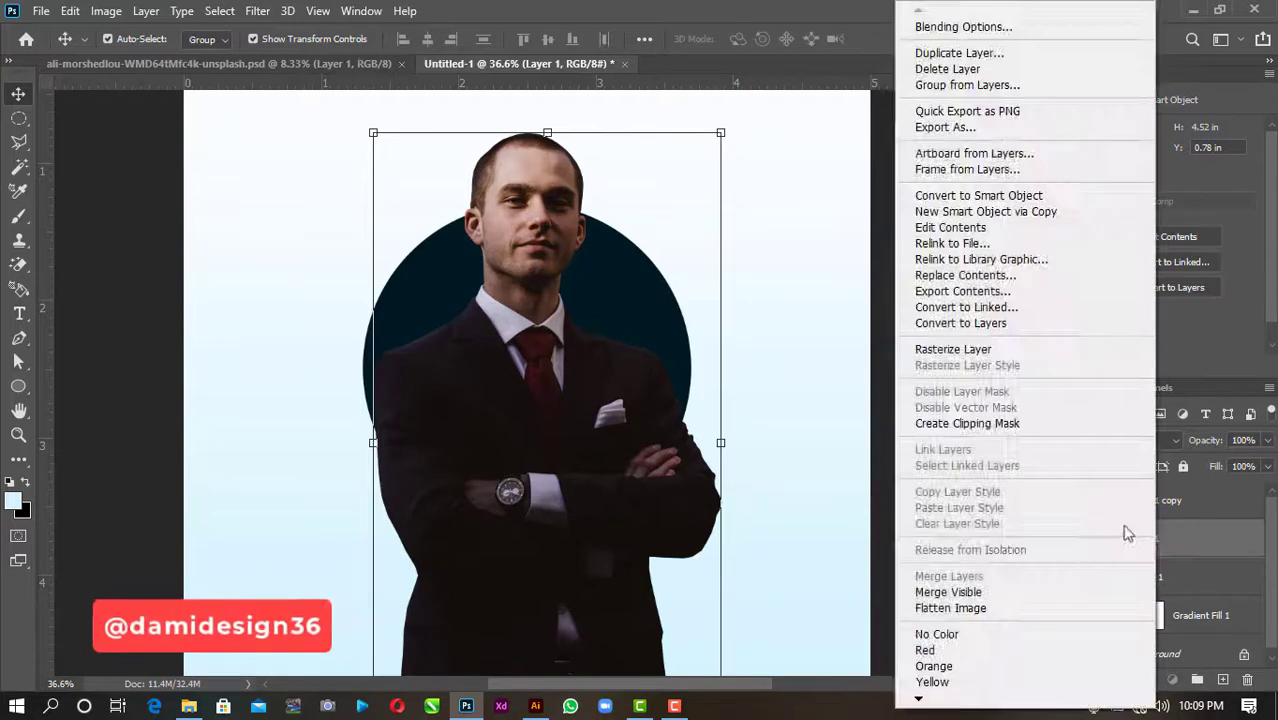
pyautogui.click(968, 424)
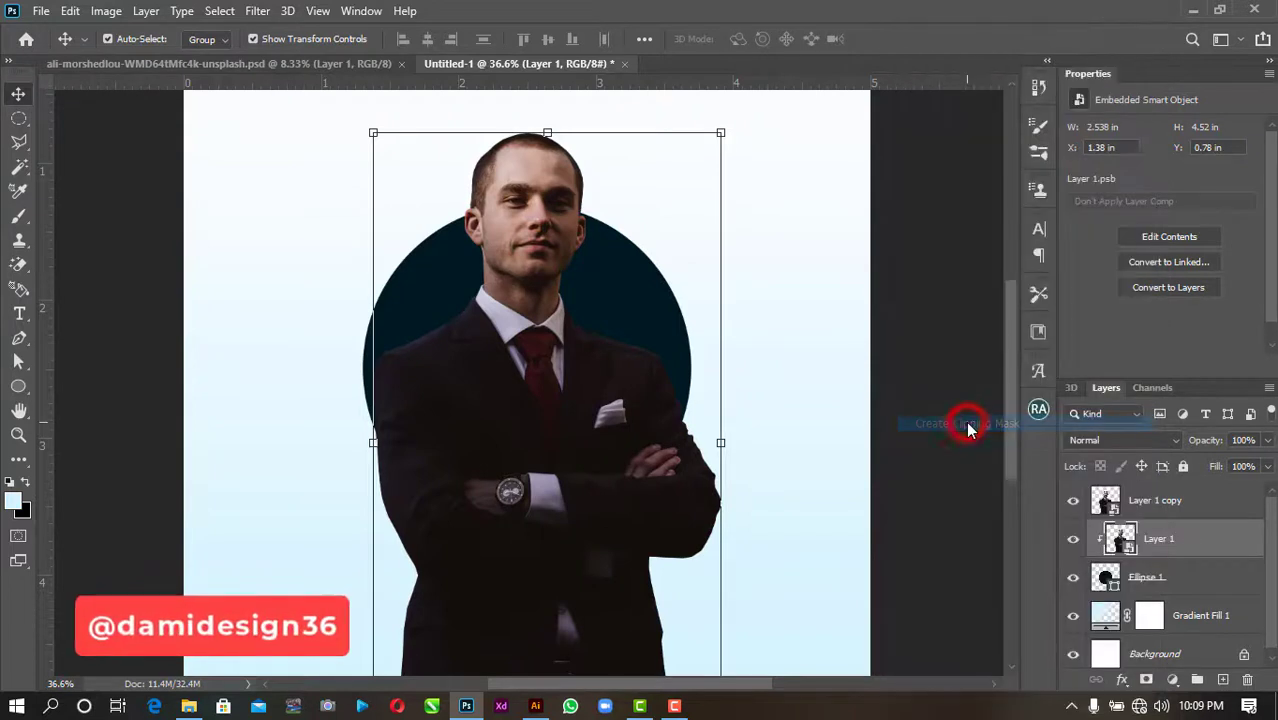
pyautogui.click(1072, 502)
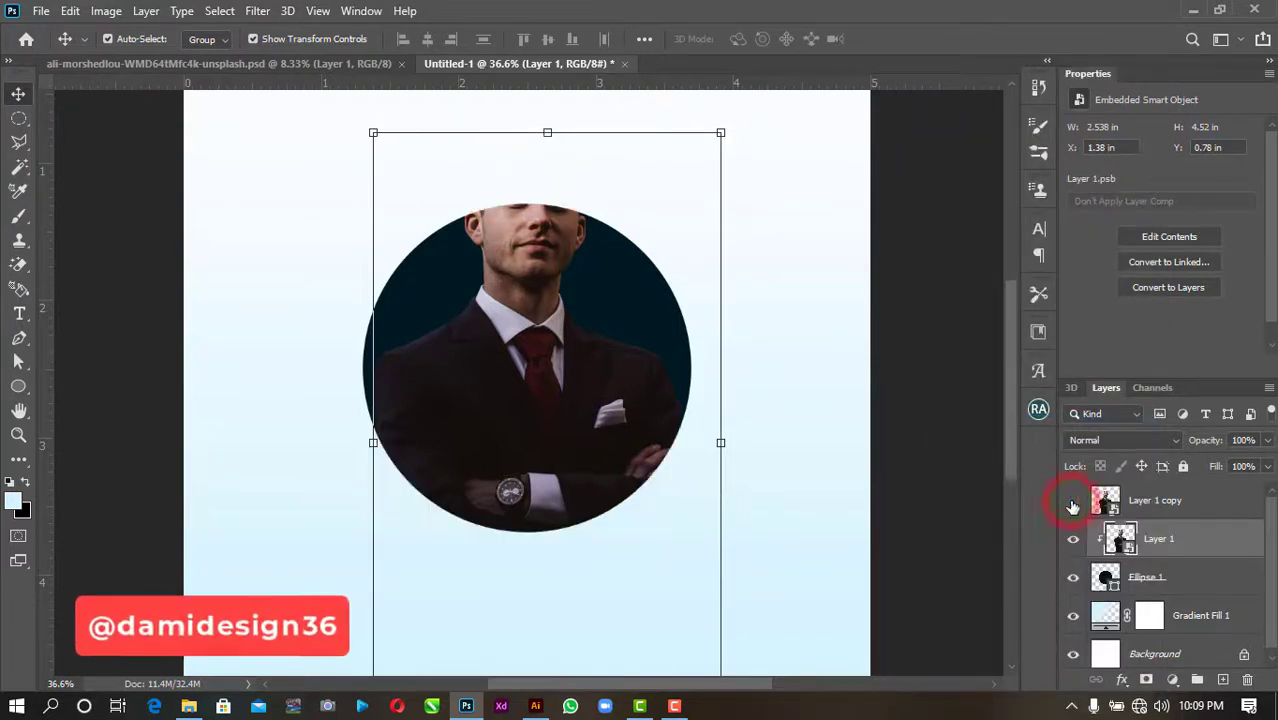
pyautogui.click(1073, 502)
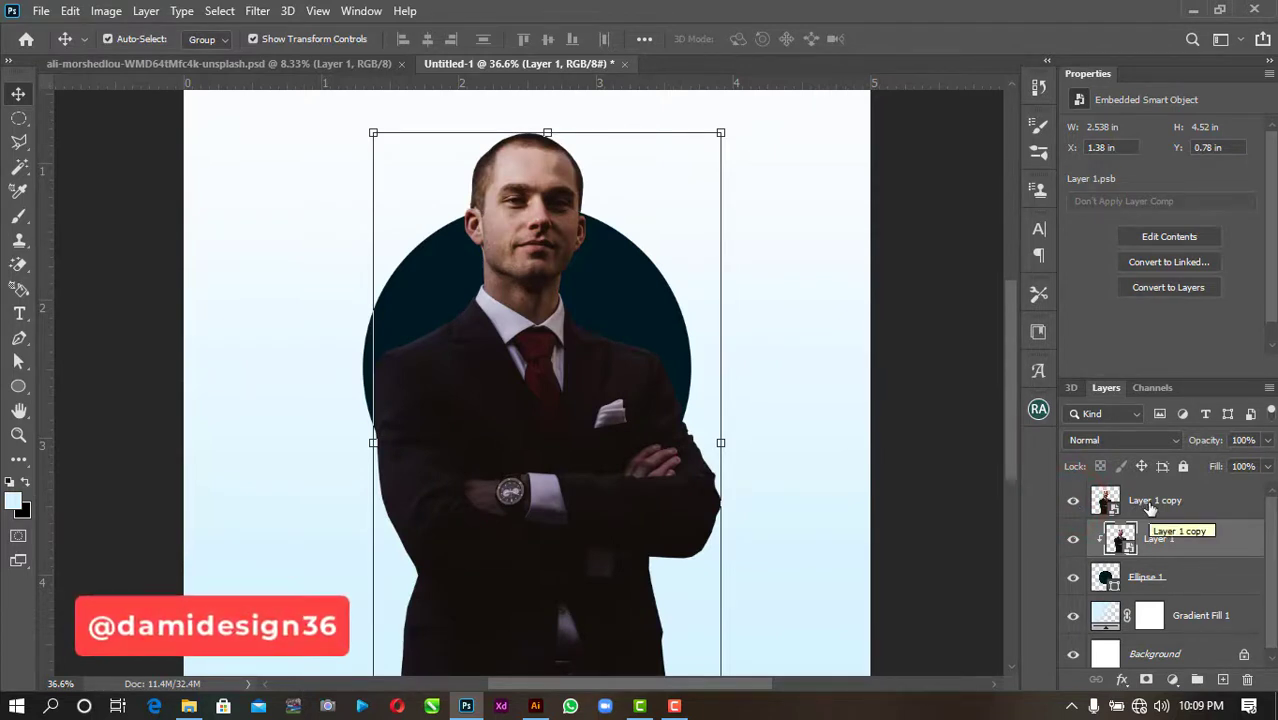
# - Move Layer 1 copy below Ellipse 1 and give it a blank layer mask
pyautogui.click(1150, 508)
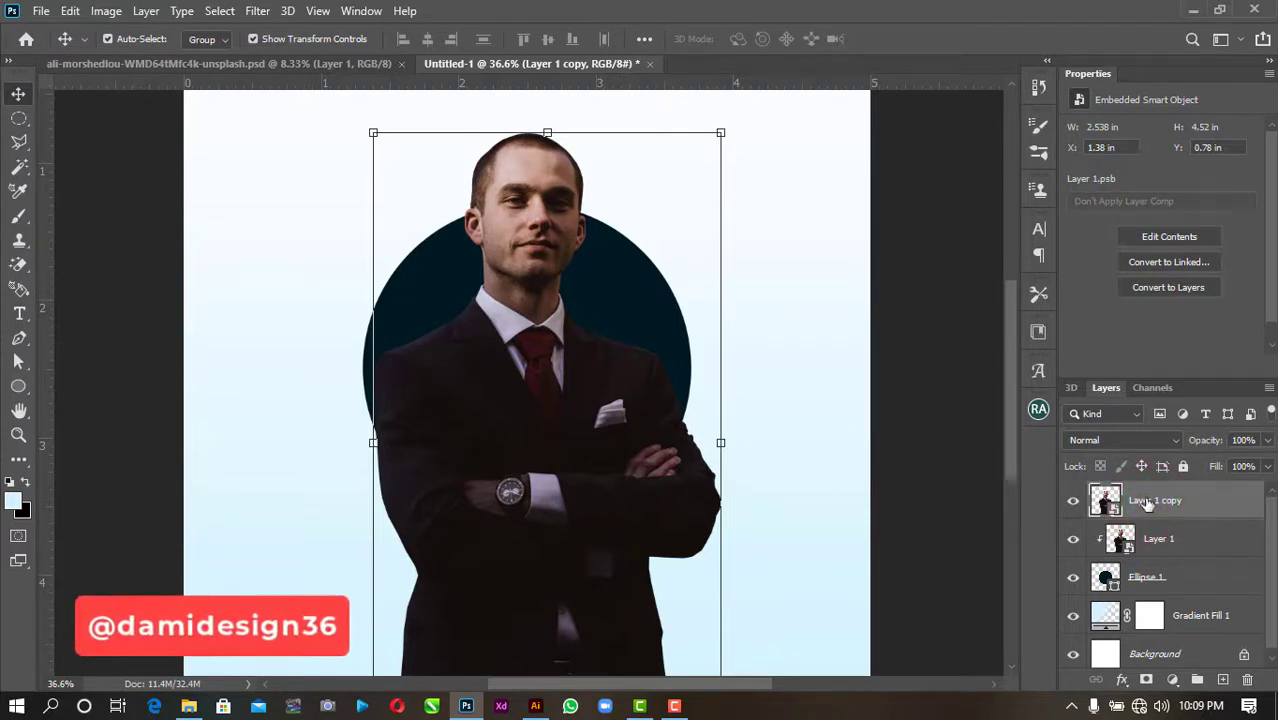
pyautogui.moveTo(1145, 500); pyautogui.dragTo(1148, 607)
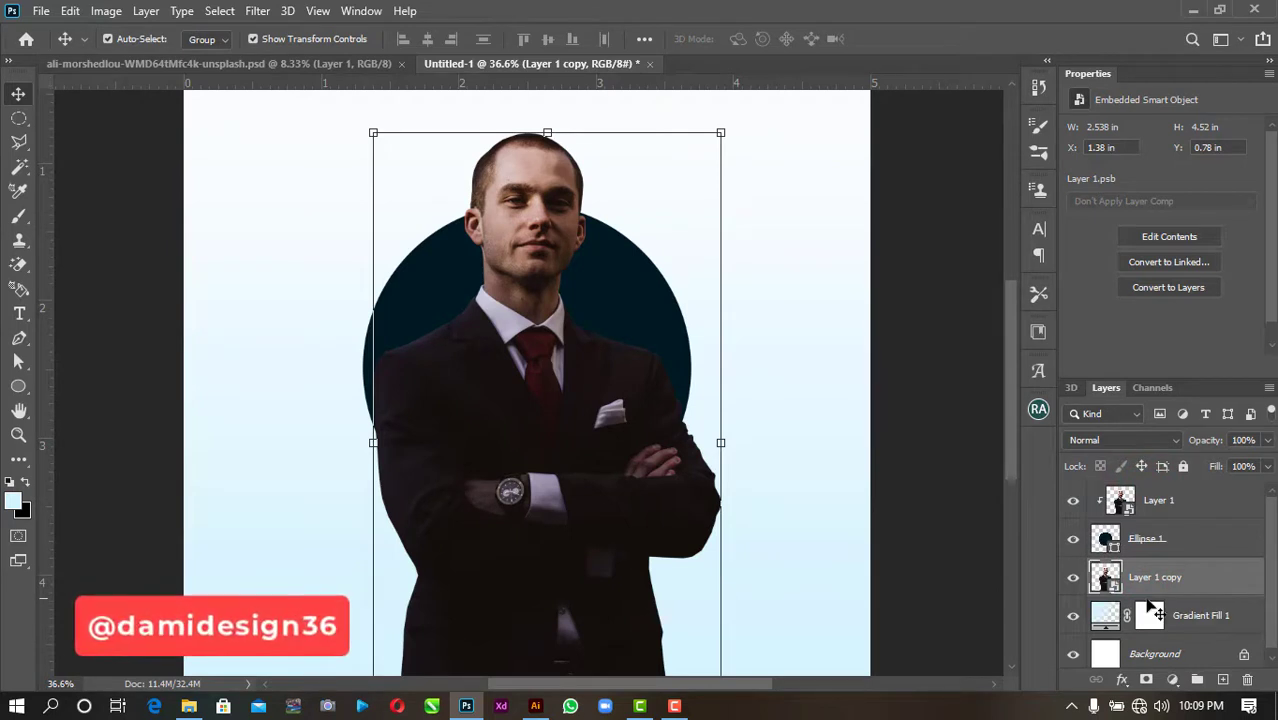
pyautogui.click(1148, 680)
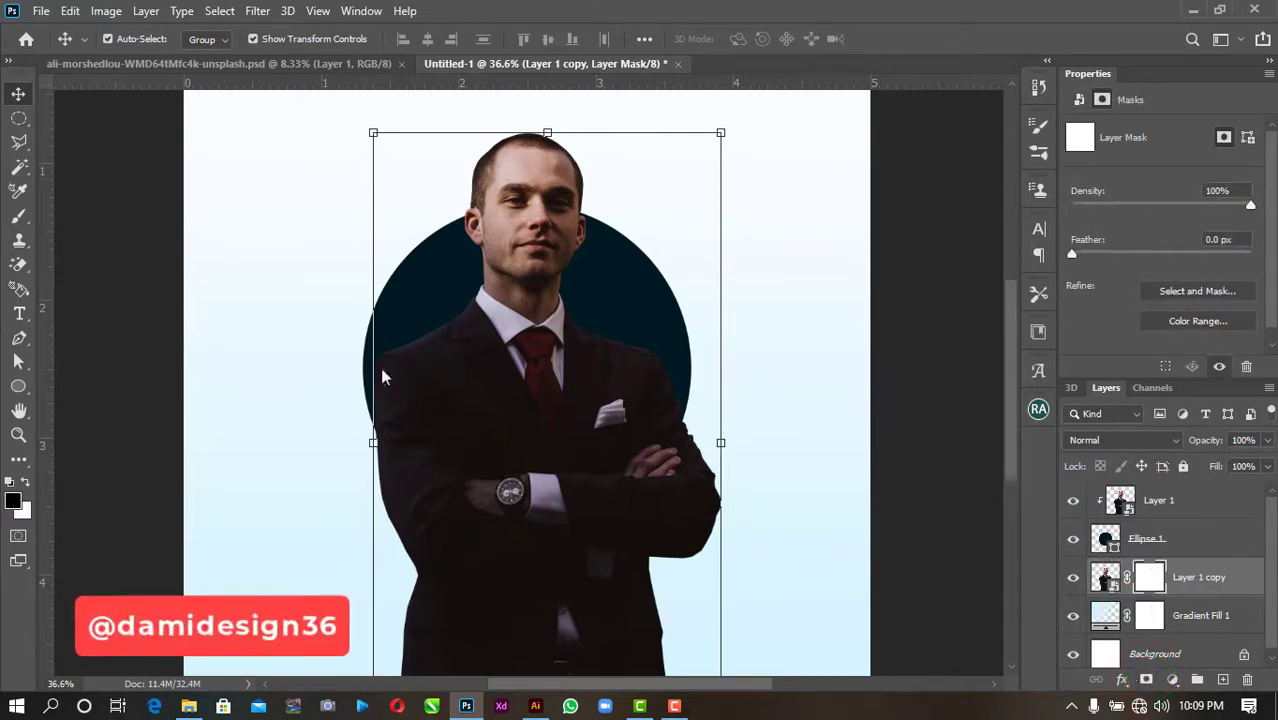
# - Paint black on Layer 1 copy's mask to hide the suit below the circle
pyautogui.click(19, 220)
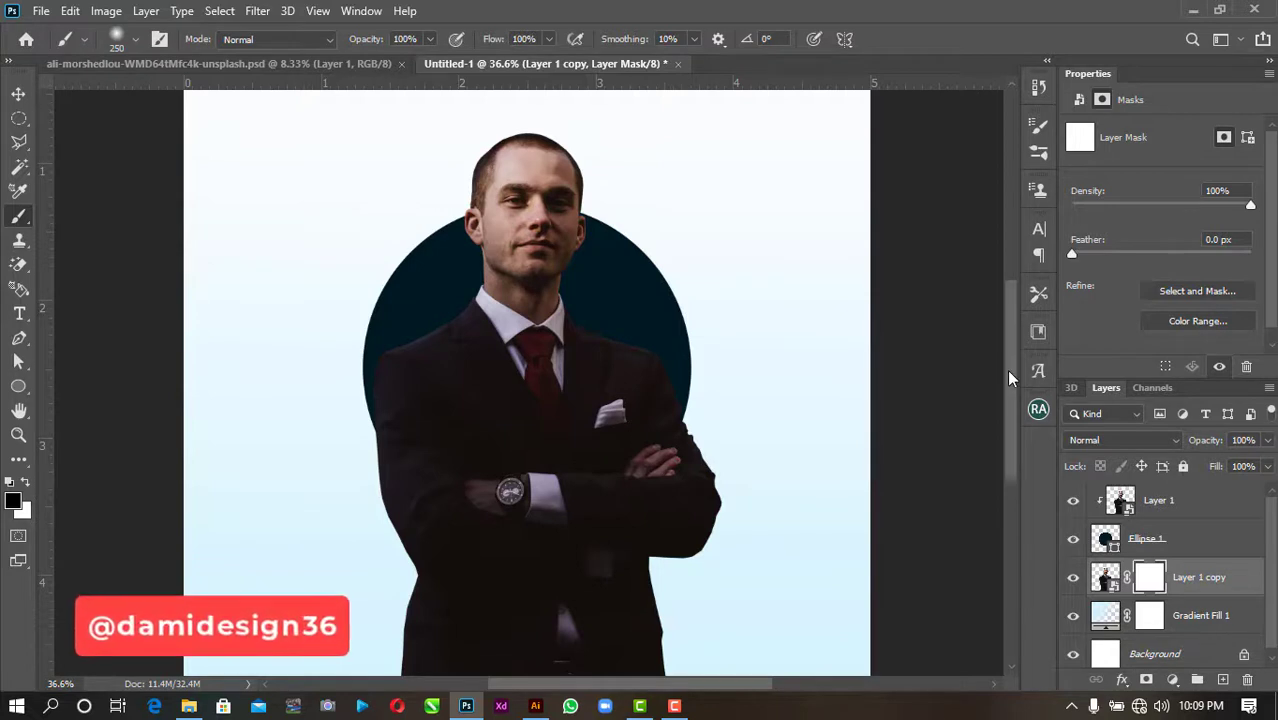
pyautogui.moveTo(1008, 378); pyautogui.dragTo(1000, 414)
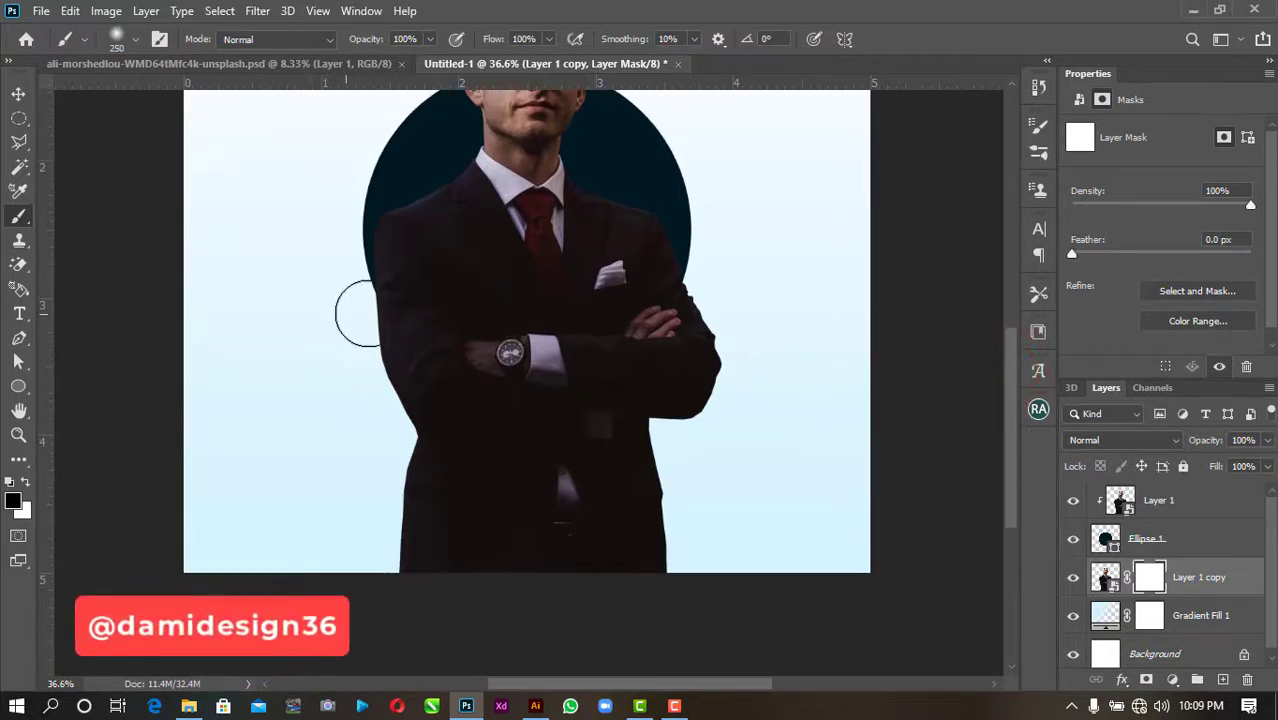
pyautogui.moveTo(357, 313)
pyautogui.mouseDown()
pyautogui.moveTo(368, 306)
pyautogui.moveTo(377, 366)
pyautogui.moveTo(408, 408)
pyautogui.moveTo(394, 557)
pyautogui.moveTo(478, 528)
pyautogui.moveTo(685, 563)
pyautogui.moveTo(442, 563)
pyautogui.moveTo(673, 514)
pyautogui.moveTo(711, 391)
pyautogui.moveTo(713, 277)
pyautogui.moveTo(677, 365)
pyautogui.moveTo(585, 457)
pyautogui.moveTo(628, 477)
pyautogui.moveTo(576, 531)
pyautogui.moveTo(578, 477)
pyautogui.moveTo(479, 505)
pyautogui.moveTo(431, 482)
pyautogui.moveTo(585, 374)
pyautogui.moveTo(661, 358)
pyautogui.moveTo(488, 476)
pyautogui.moveTo(482, 425)
pyautogui.moveTo(491, 408)
pyautogui.moveTo(586, 416)
pyautogui.moveTo(571, 437)
pyautogui.moveTo(622, 514)
pyautogui.moveTo(502, 548)
pyautogui.moveTo(326, 547)
pyautogui.mouseUp()
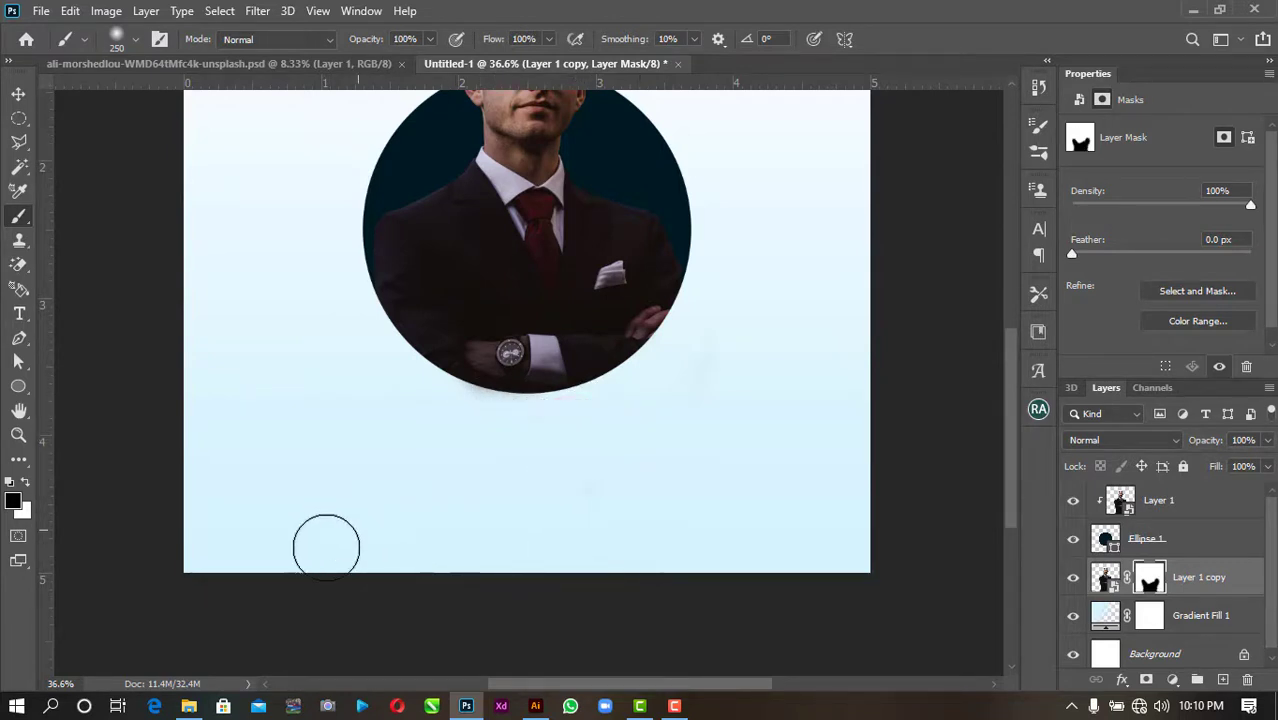
pyautogui.moveTo(525, 416); pyautogui.dragTo(452, 400)
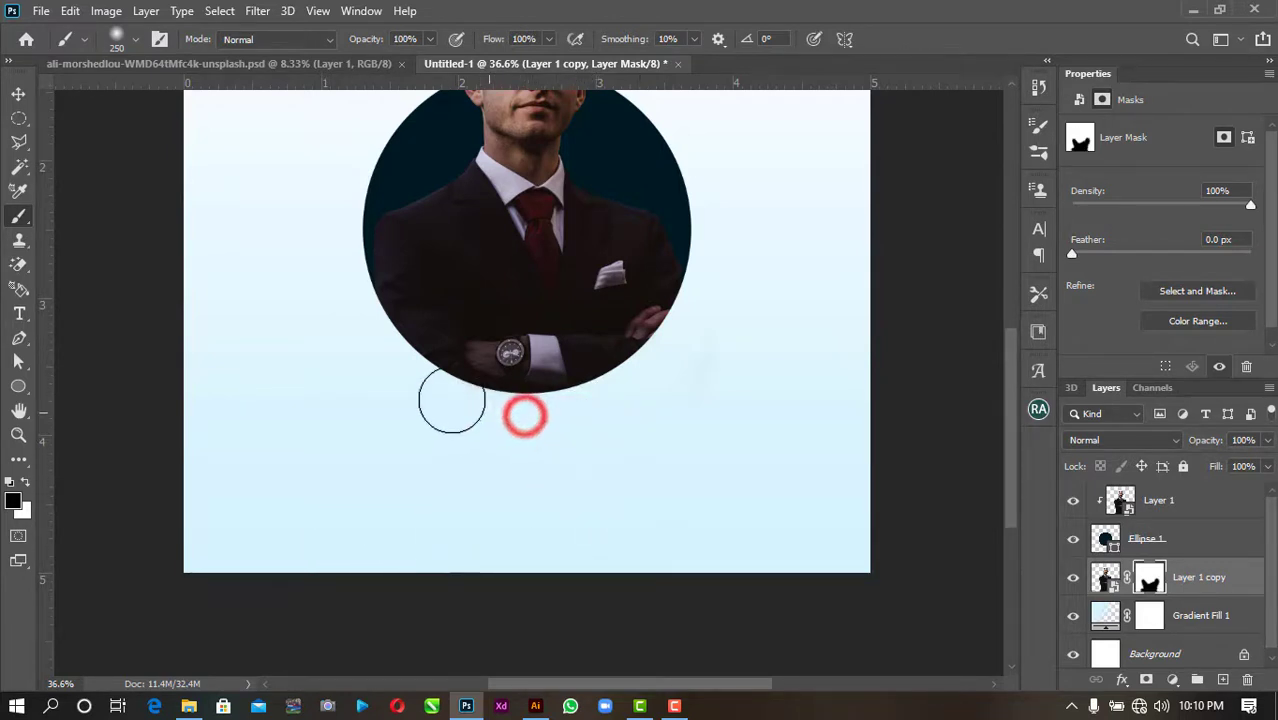
# - Enlarge the brush to 600 and mask away the remaining body near the poster bottom
pyautogui.press(']')
pyautogui.press(']')
pyautogui.press(']')
pyautogui.press(']')
pyautogui.press(']')
pyautogui.press(']')
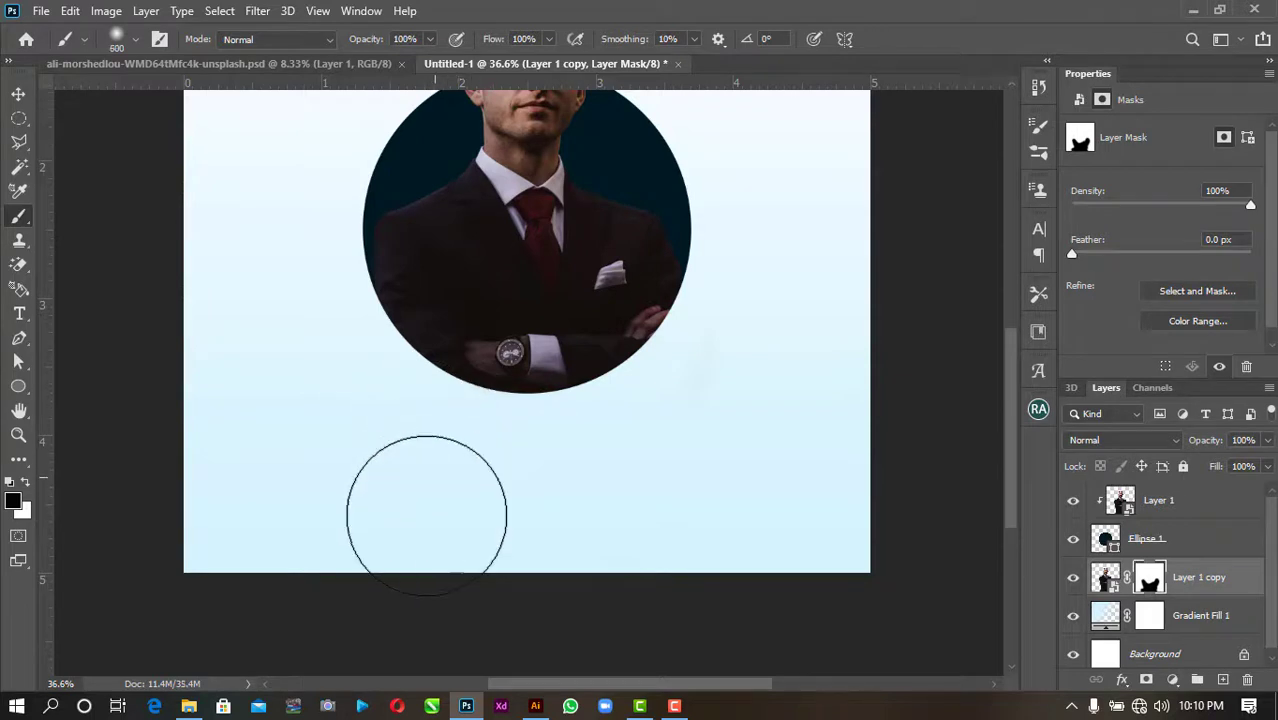
pyautogui.click(426, 515)
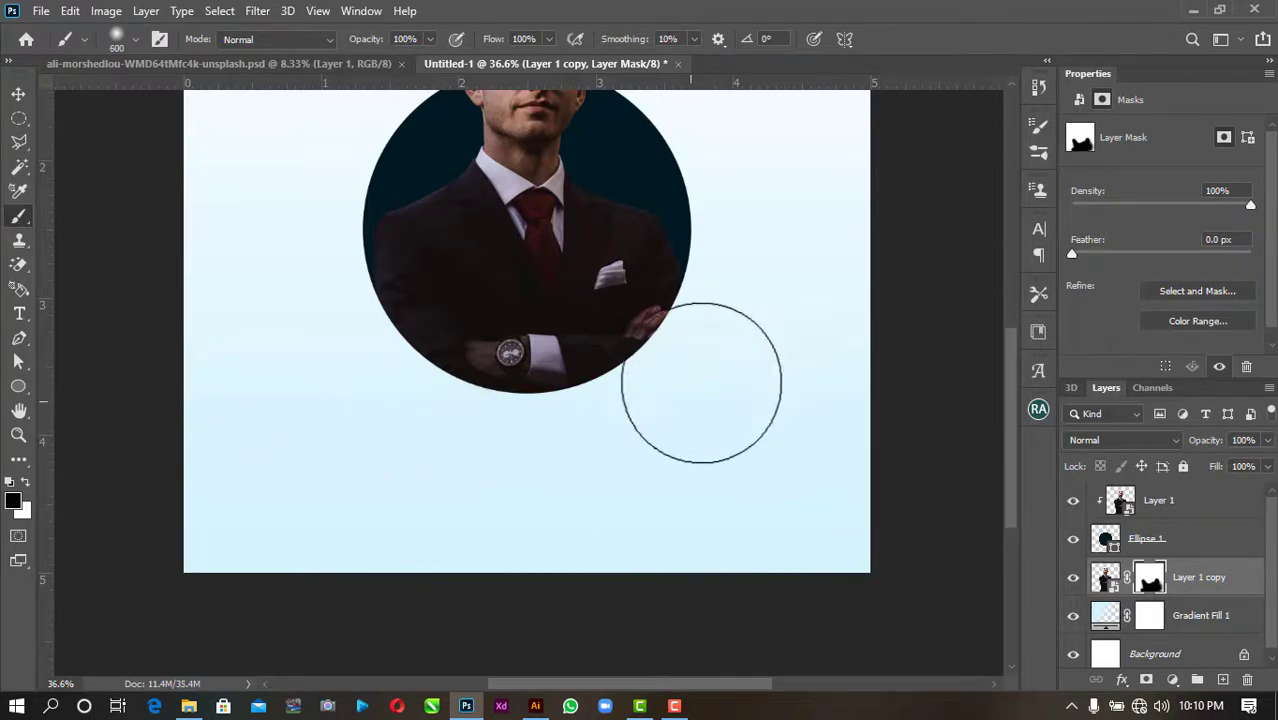
pyautogui.click(687, 410)
pyautogui.click(422, 516)
pyautogui.click(382, 522)
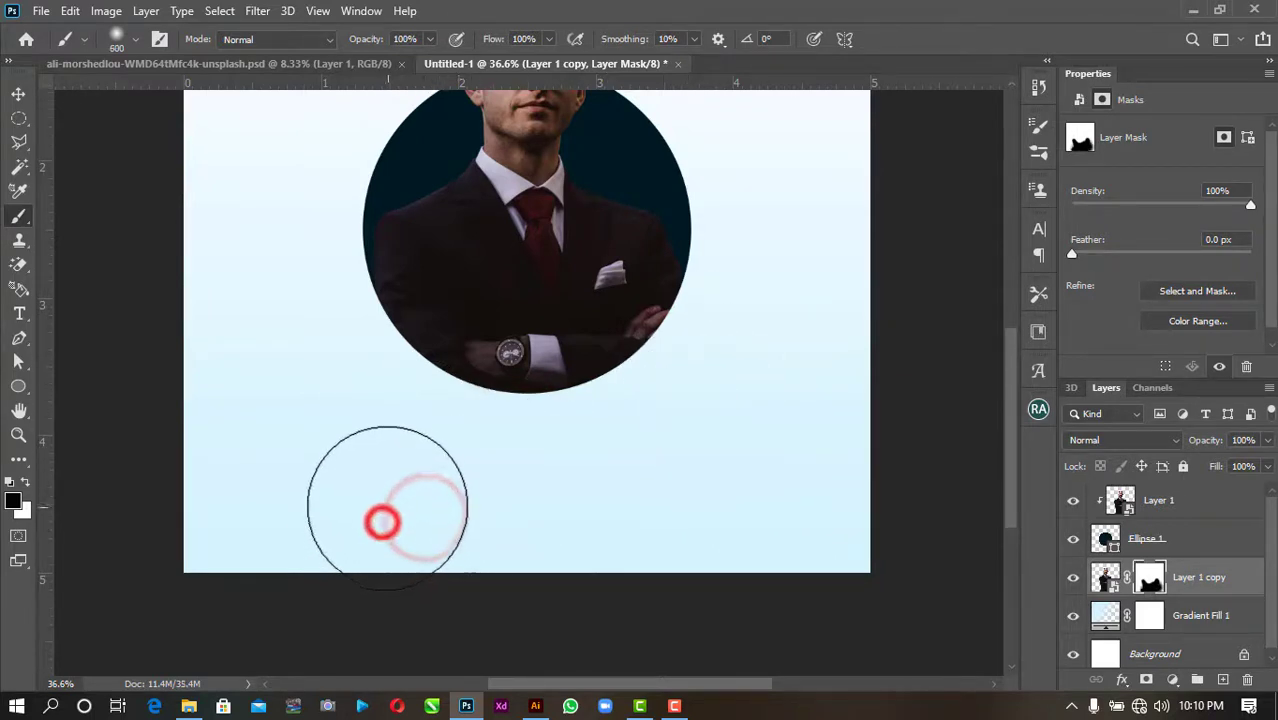
pyautogui.click(399, 451)
pyautogui.click(391, 411)
pyautogui.click(358, 384)
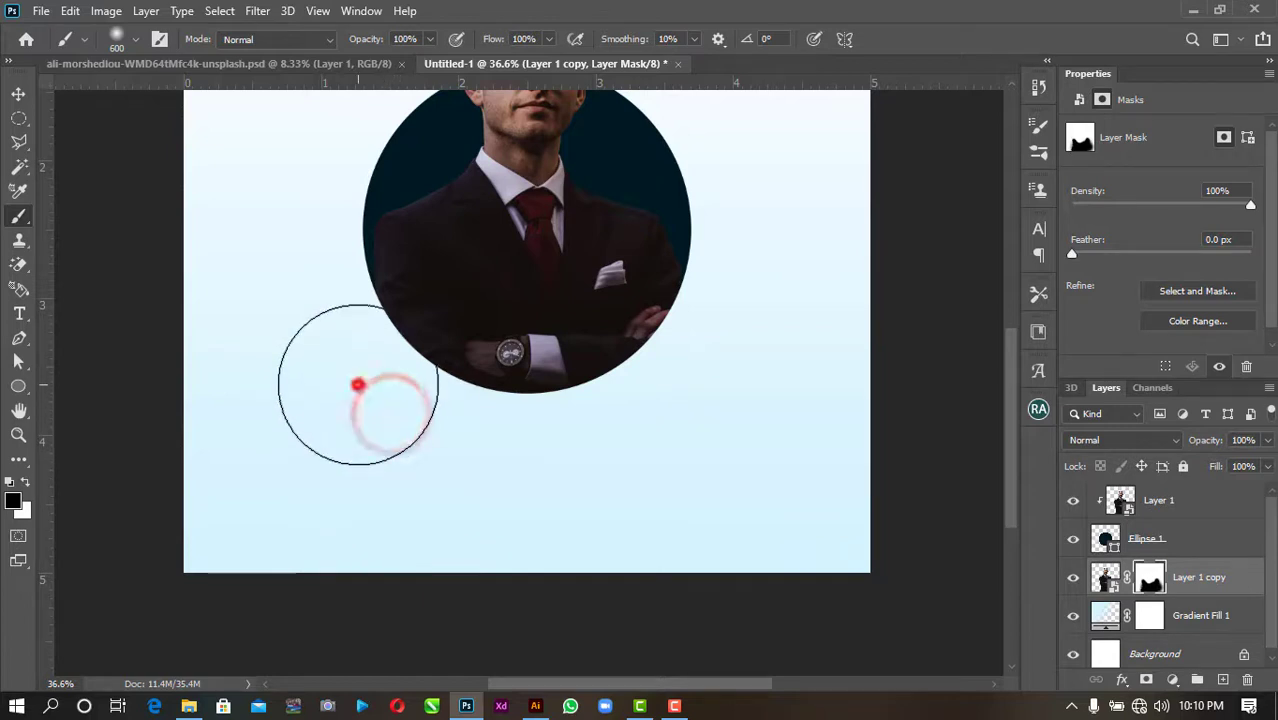
pyautogui.press('z')
pyautogui.rightClick(511, 277)
# - Draw a flat 680 x 51 px black ellipse, Ellipse 2, beneath the circle
pyautogui.click(538, 284)
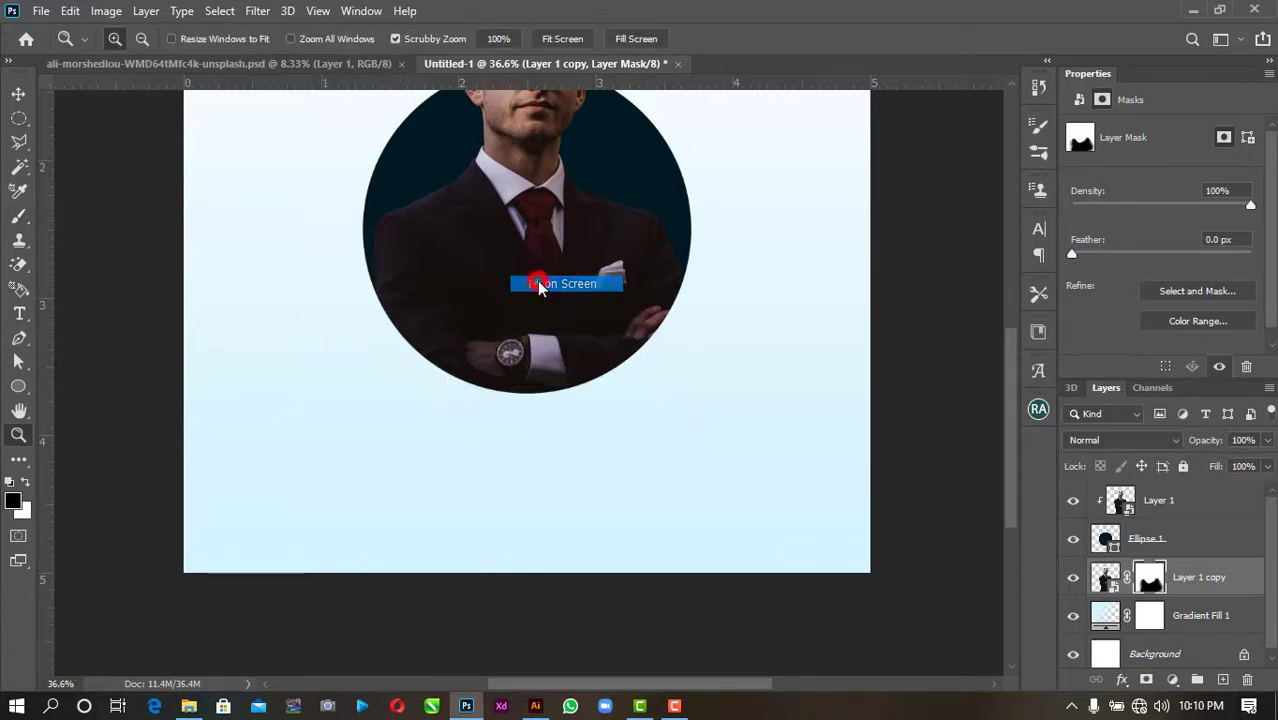
pyautogui.click(18, 388)
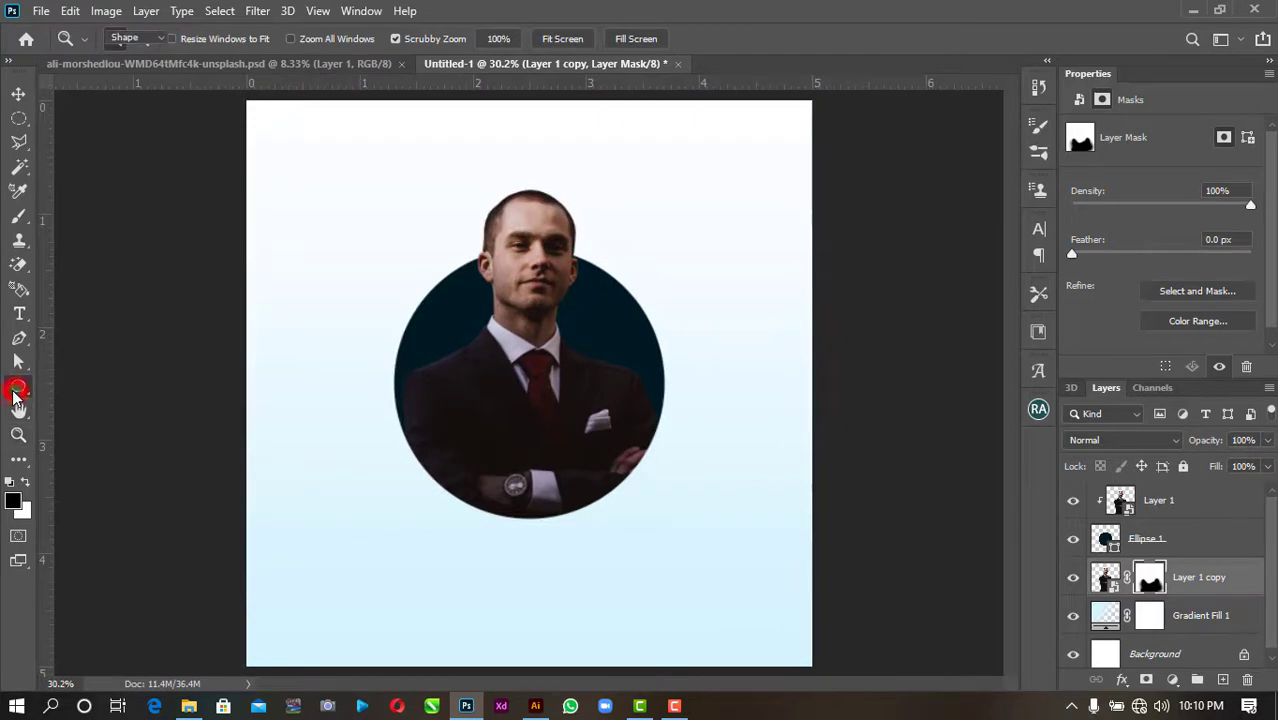
pyautogui.moveTo(438, 590); pyautogui.dragTo(619, 597)
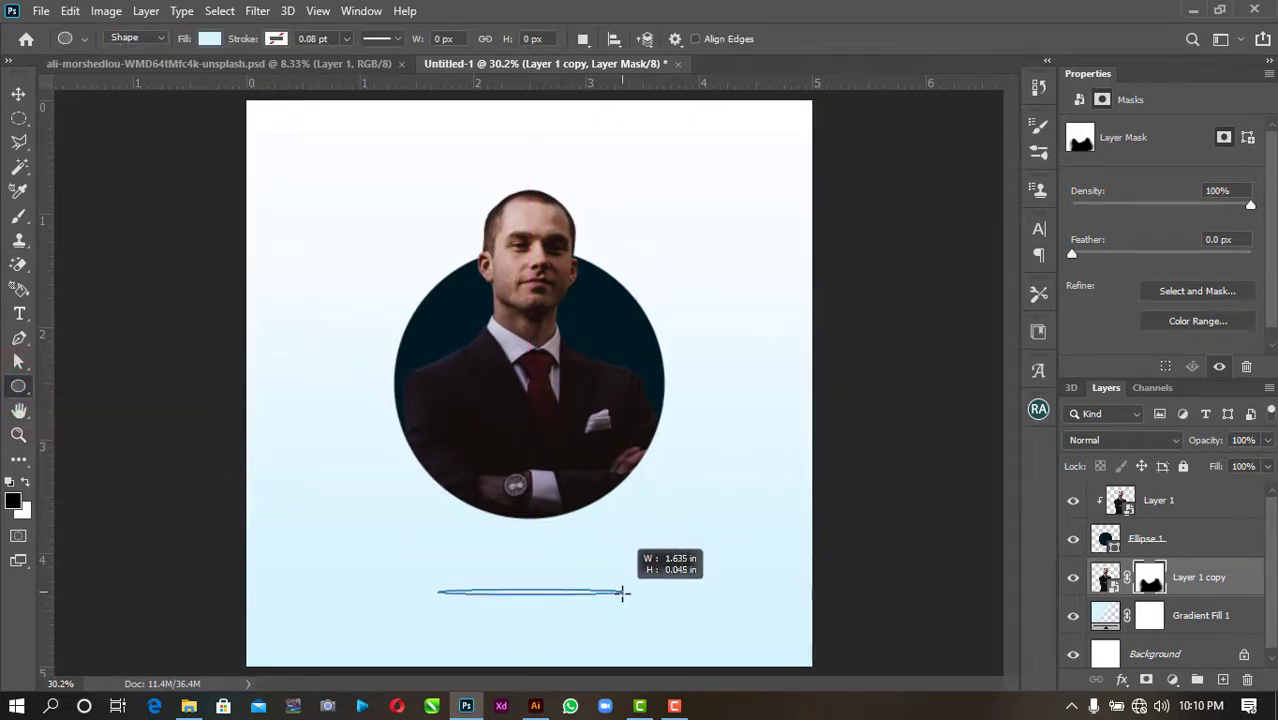
pyautogui.moveTo(619, 597); pyautogui.dragTo(630, 602)
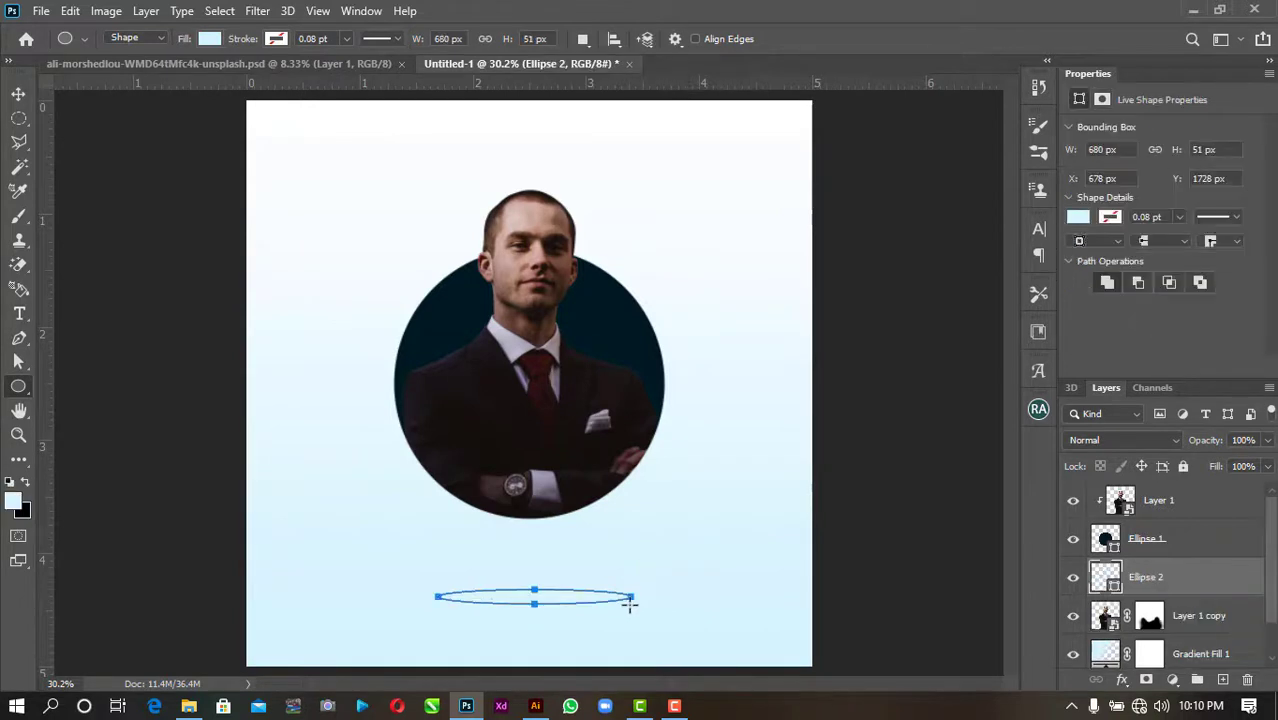
pyautogui.click(207, 40)
pyautogui.click(176, 138)
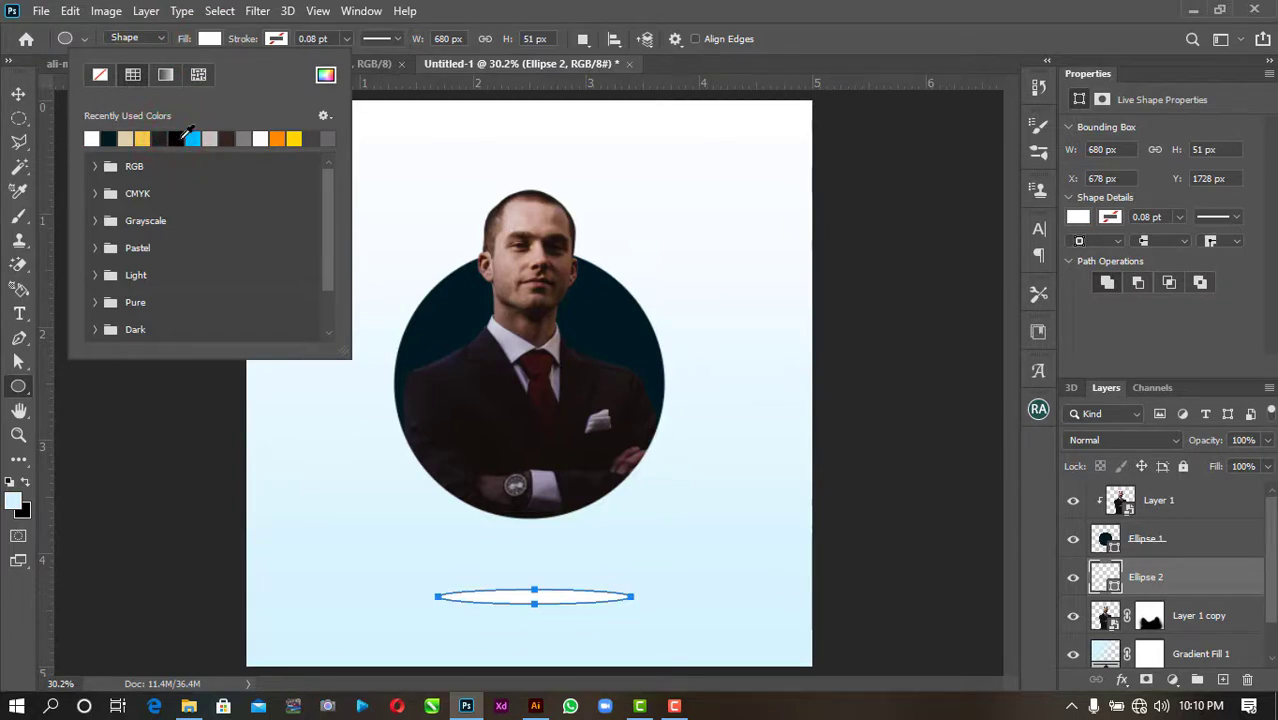
pyautogui.click(180, 140)
pyautogui.click(18, 94)
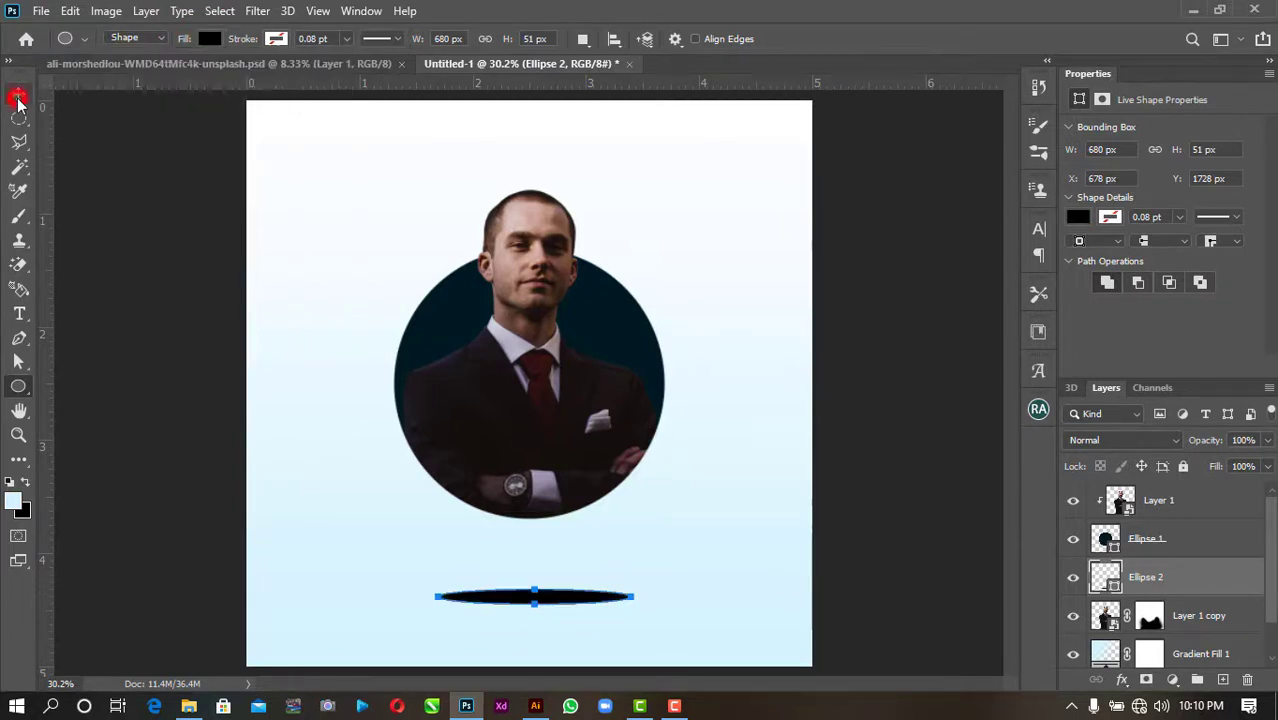
pyautogui.click(257, 11)
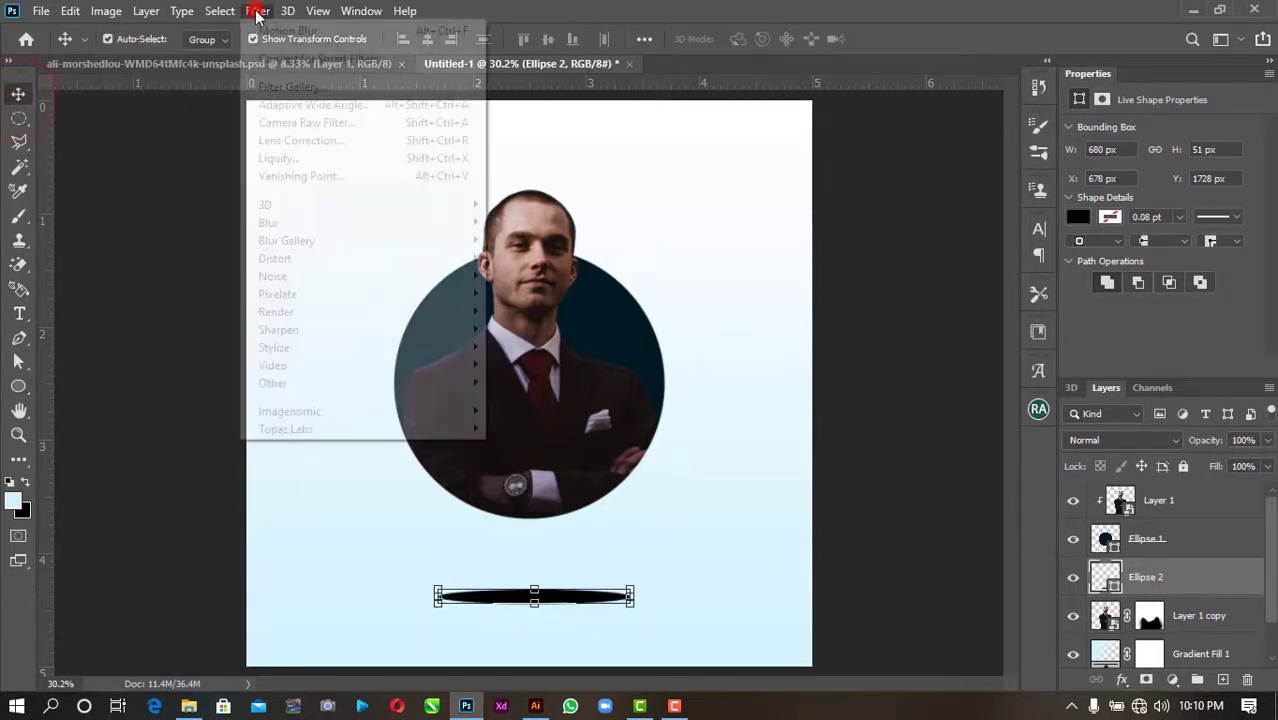
# - Convert Ellipse 2 to a smart object and apply a 42.9 px Gaussian Blur
pyautogui.click(326, 221)
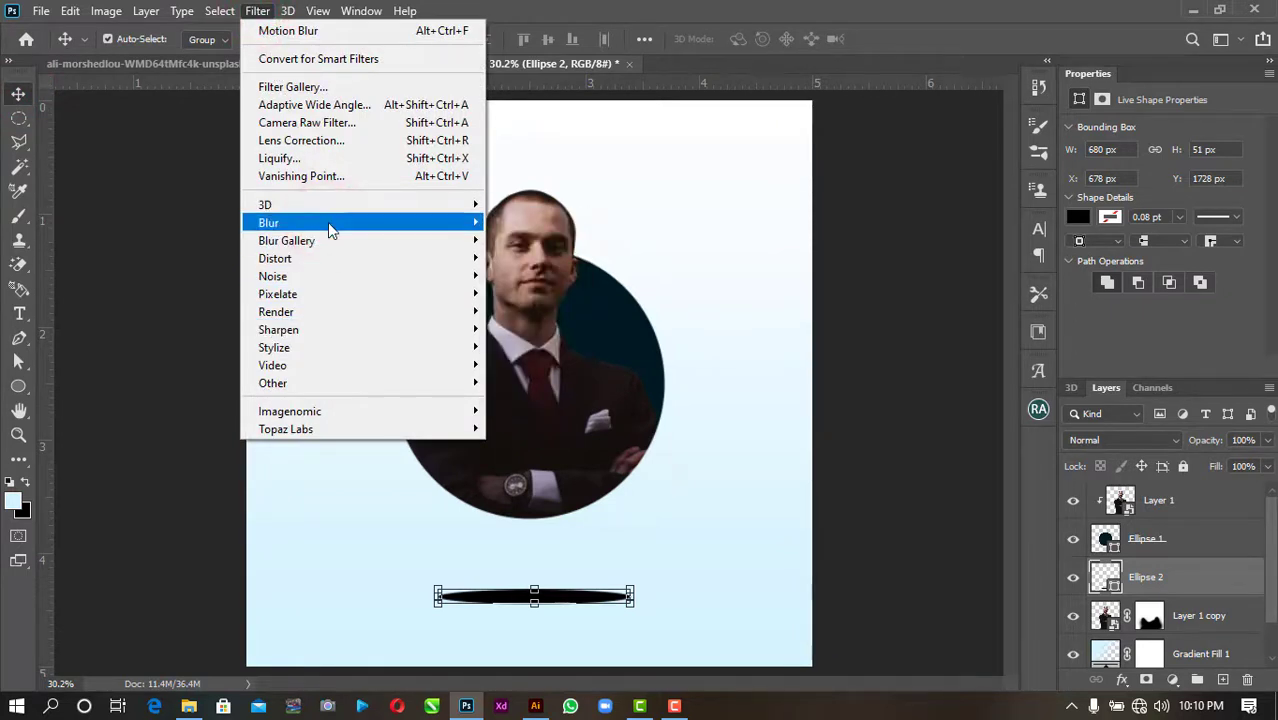
pyautogui.moveTo(268, 222)
pyautogui.click(530, 293)
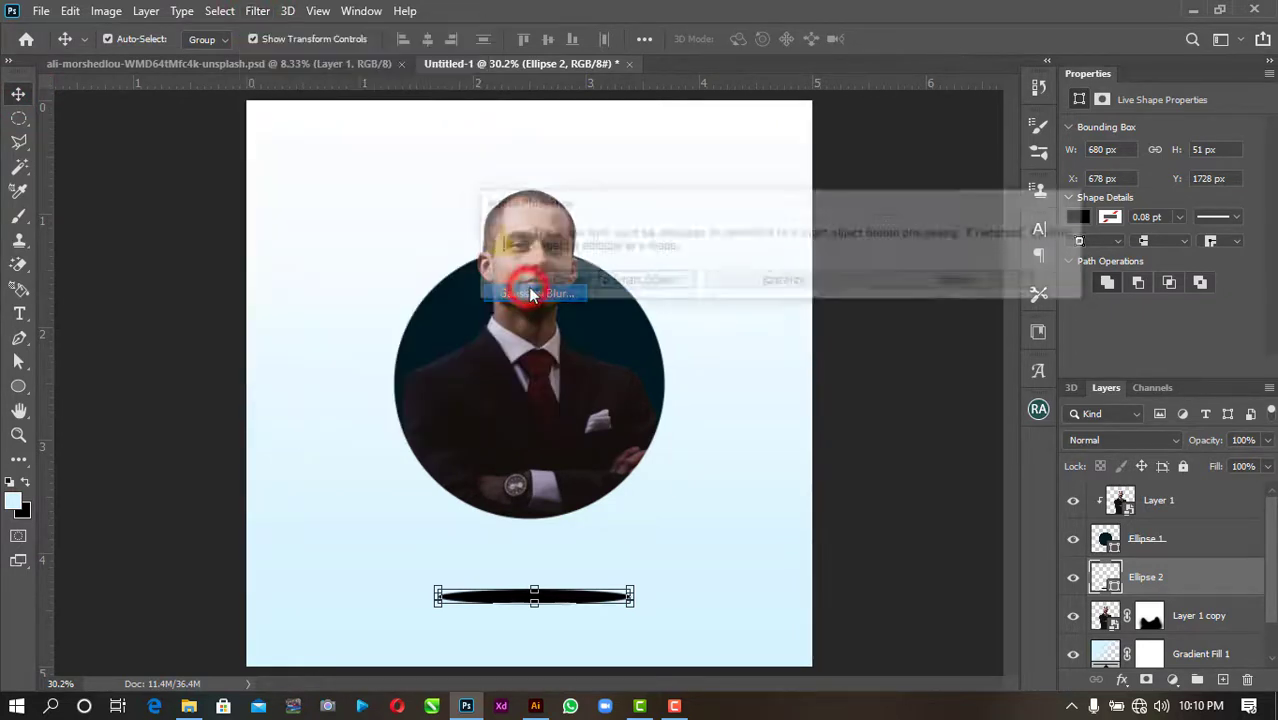
pyautogui.click(680, 275)
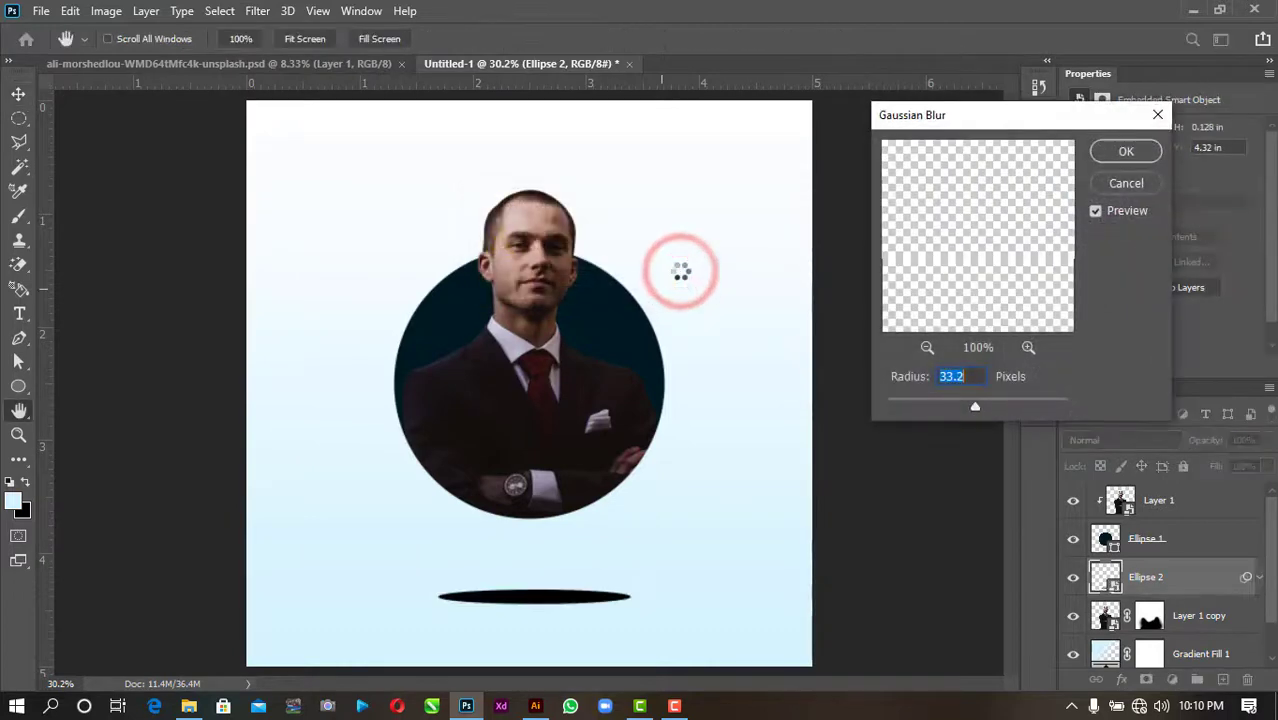
pyautogui.click(991, 402)
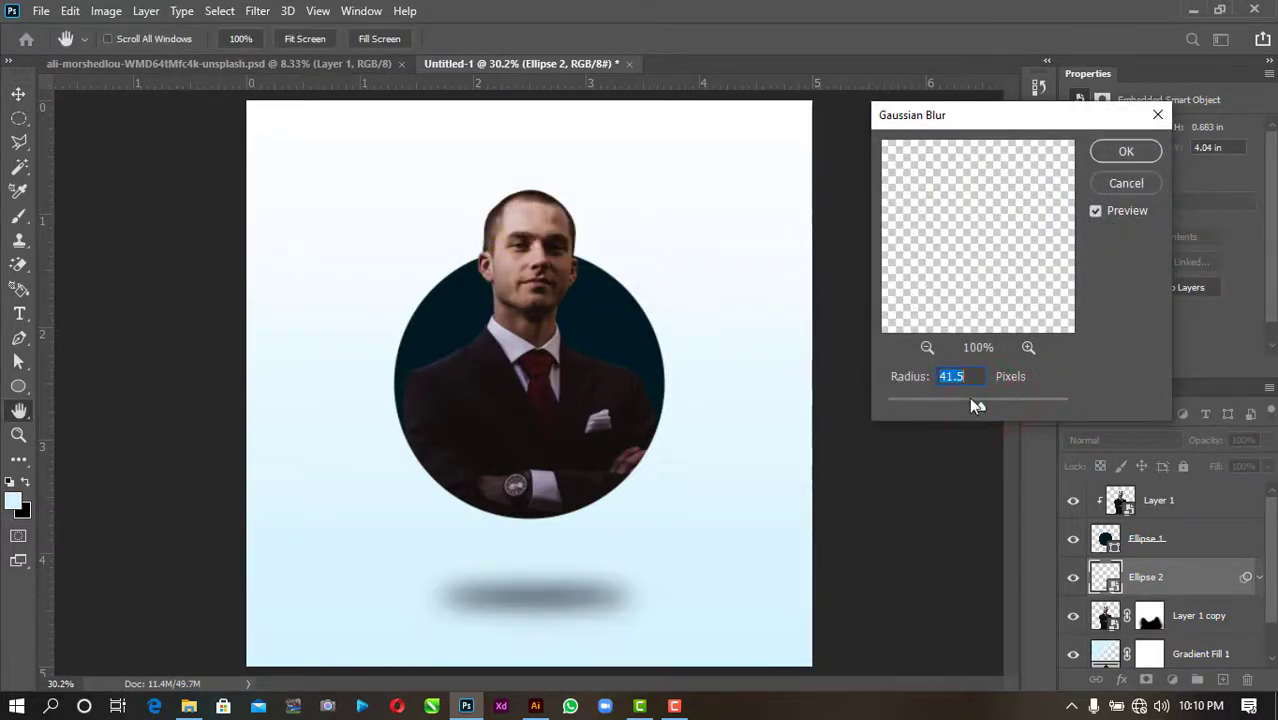
pyautogui.click(969, 399)
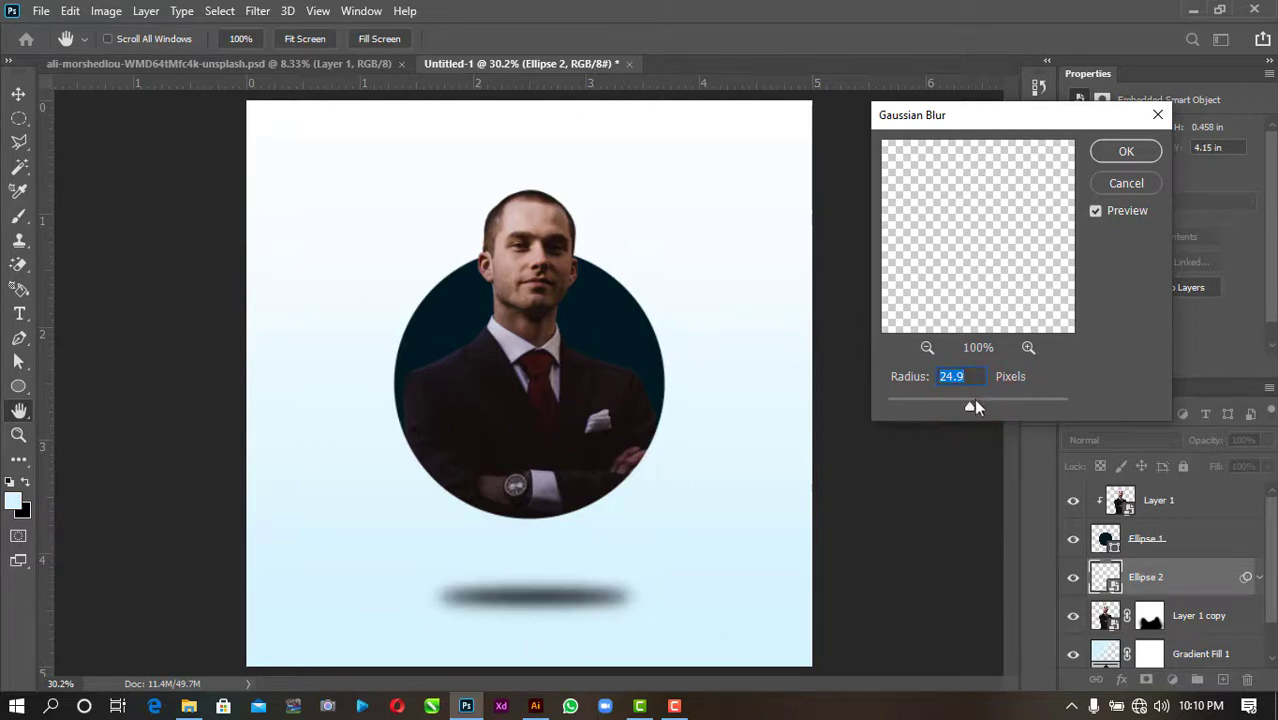
pyautogui.click(982, 405)
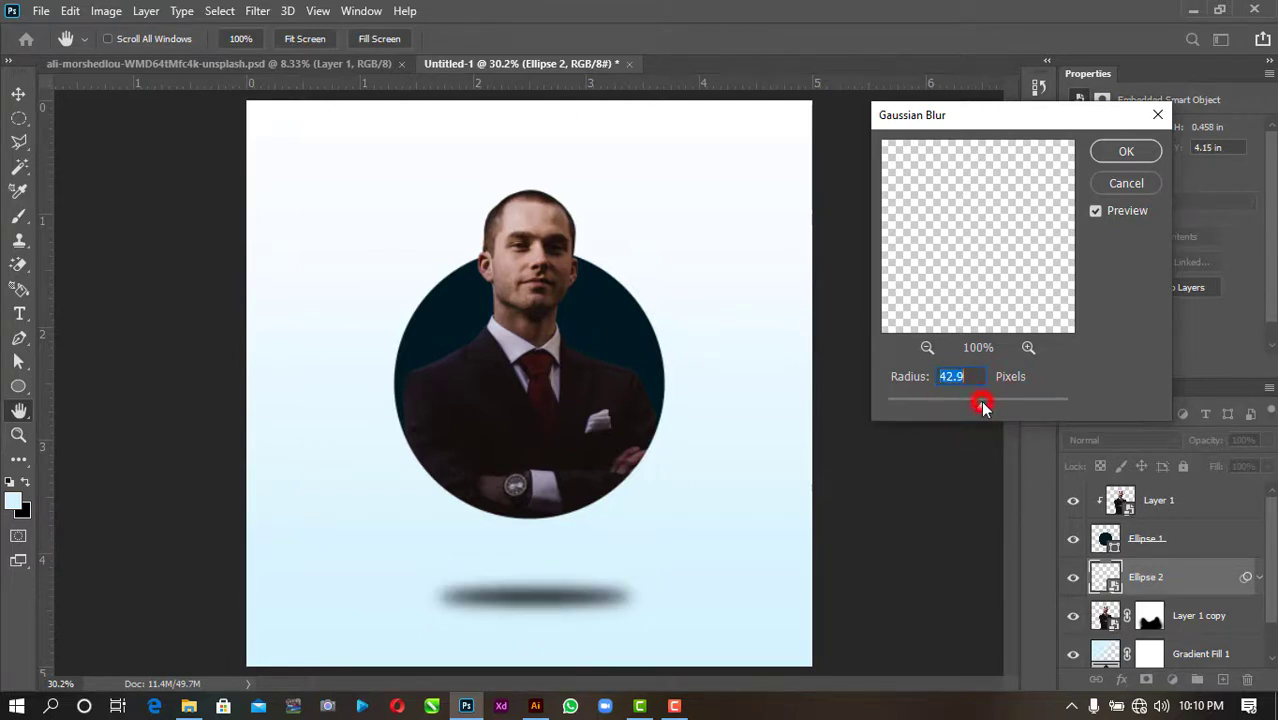
pyautogui.click(1127, 152)
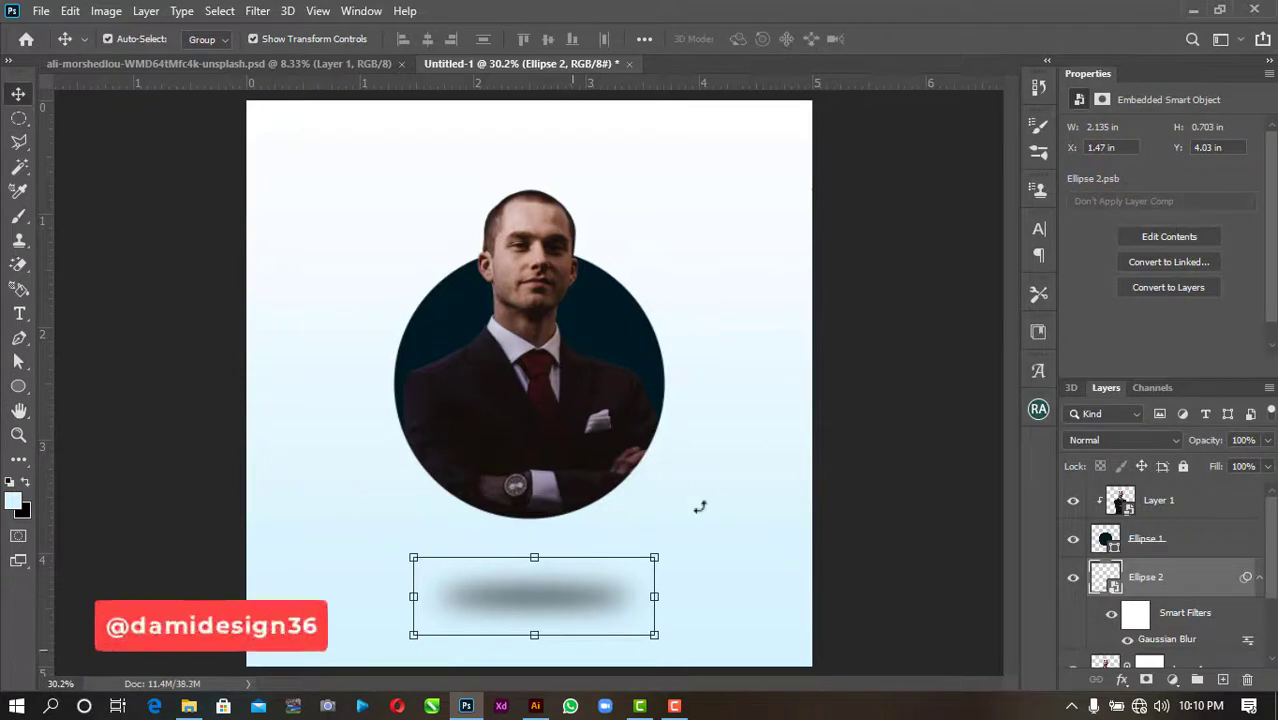
# - Stretch the shadow wider with unlinked width and flatten it into a thin band
pyautogui.moveTo(534, 634); pyautogui.dragTo(536, 606)
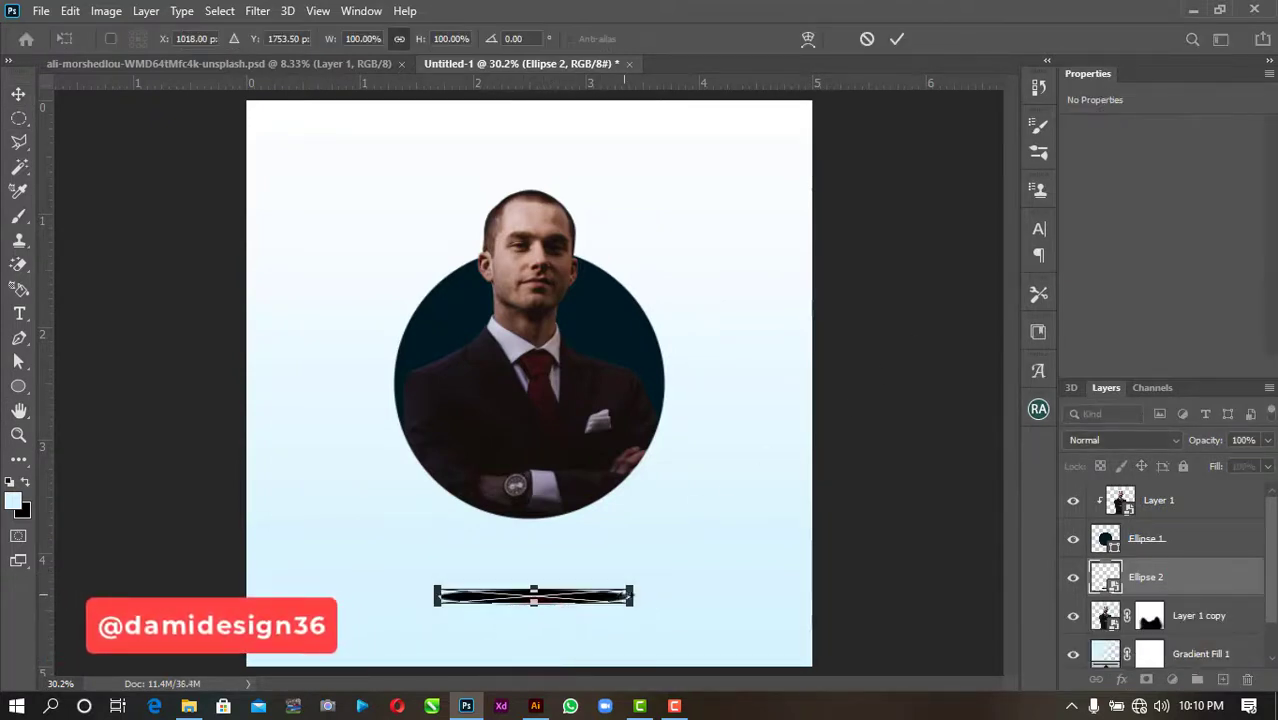
pyautogui.moveTo(632, 596); pyautogui.dragTo(666, 596)
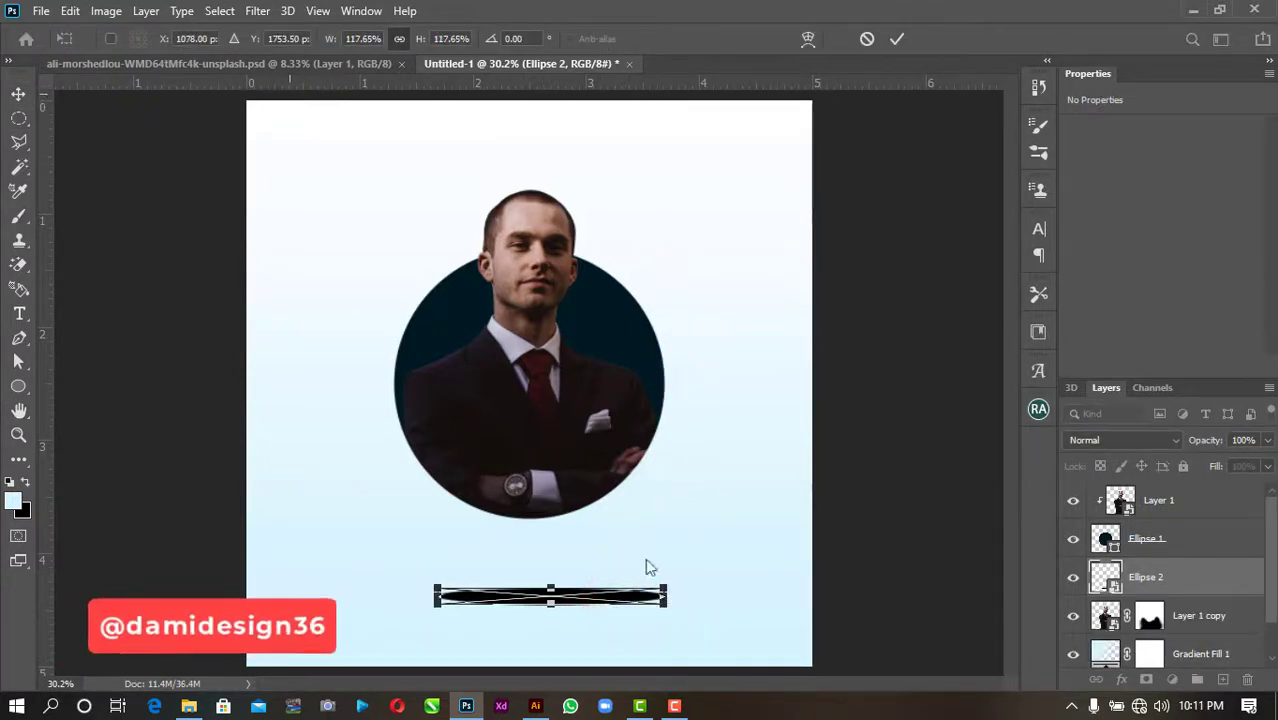
pyautogui.click(399, 38)
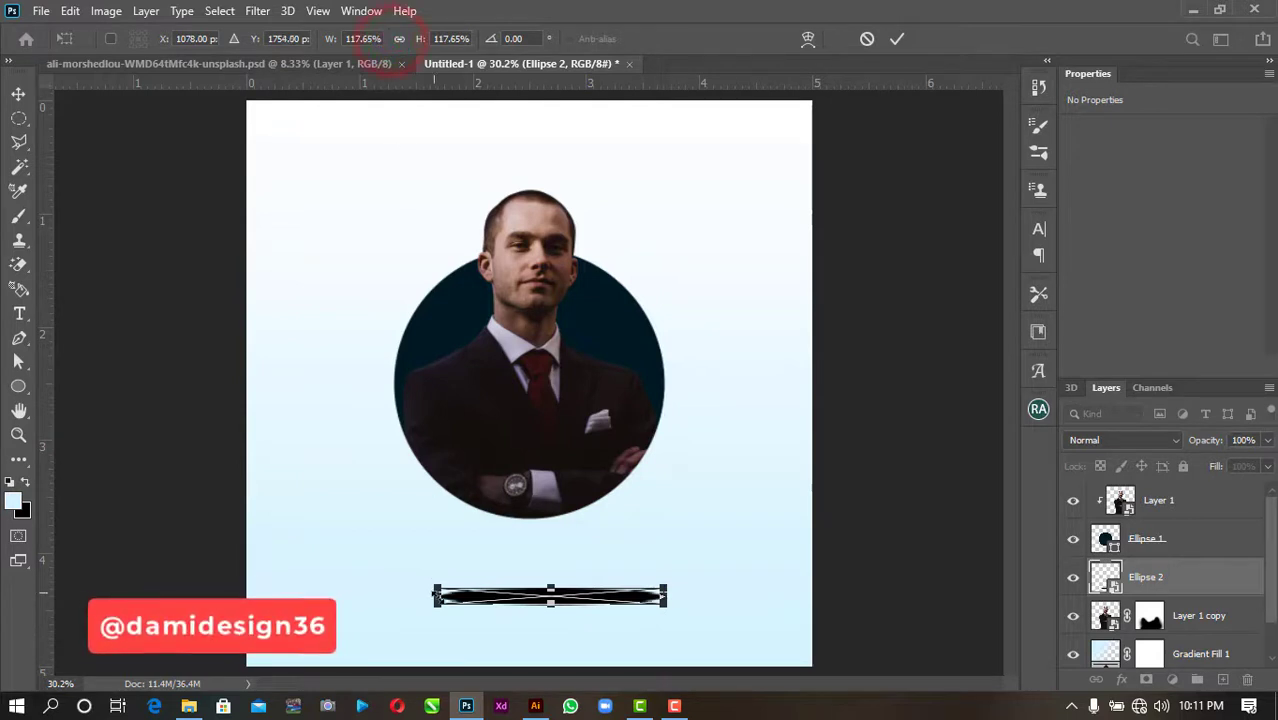
pyautogui.moveTo(436, 597); pyautogui.dragTo(406, 614)
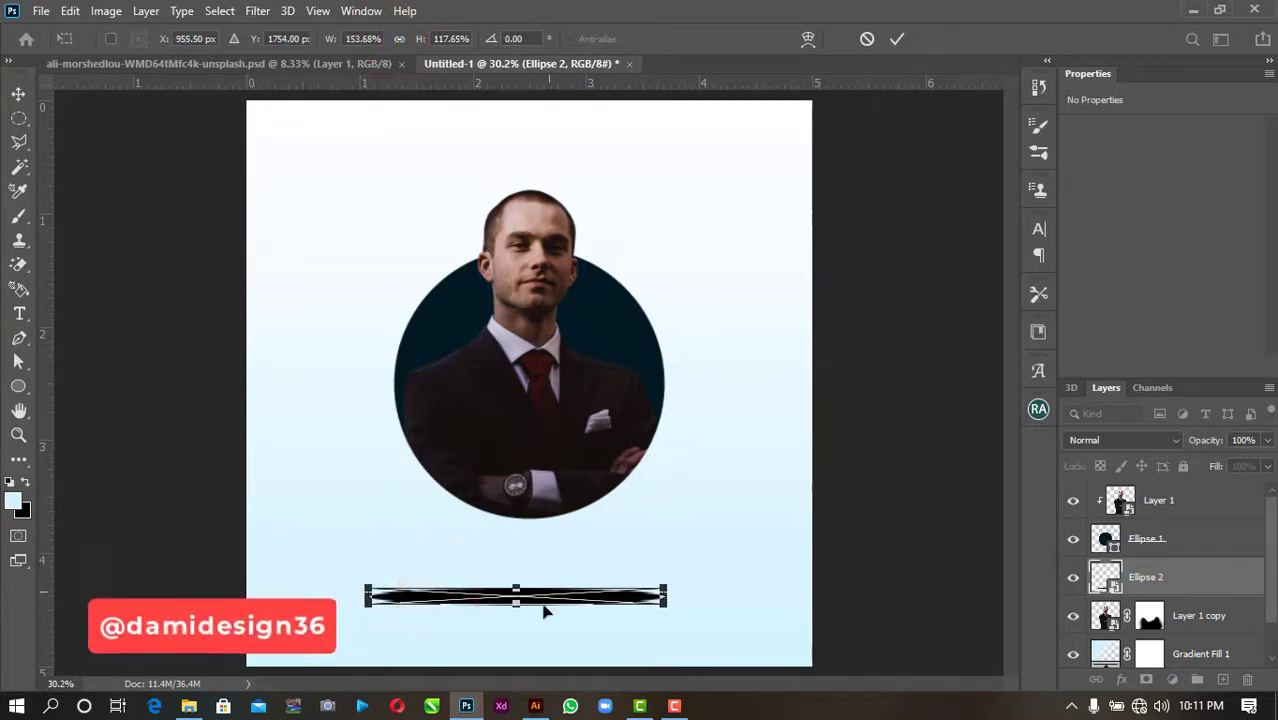
pyautogui.moveTo(576, 608); pyautogui.dragTo(582, 582)
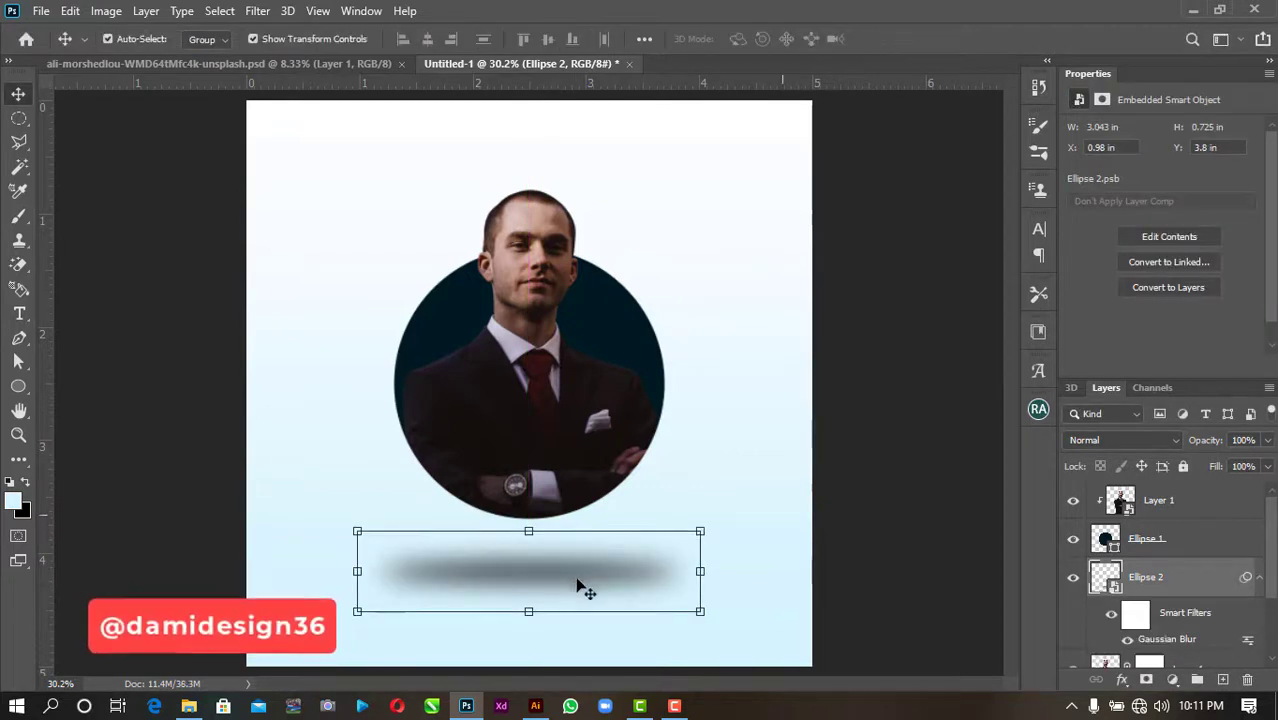
pyautogui.moveTo(526, 612); pyautogui.dragTo(559, 577)
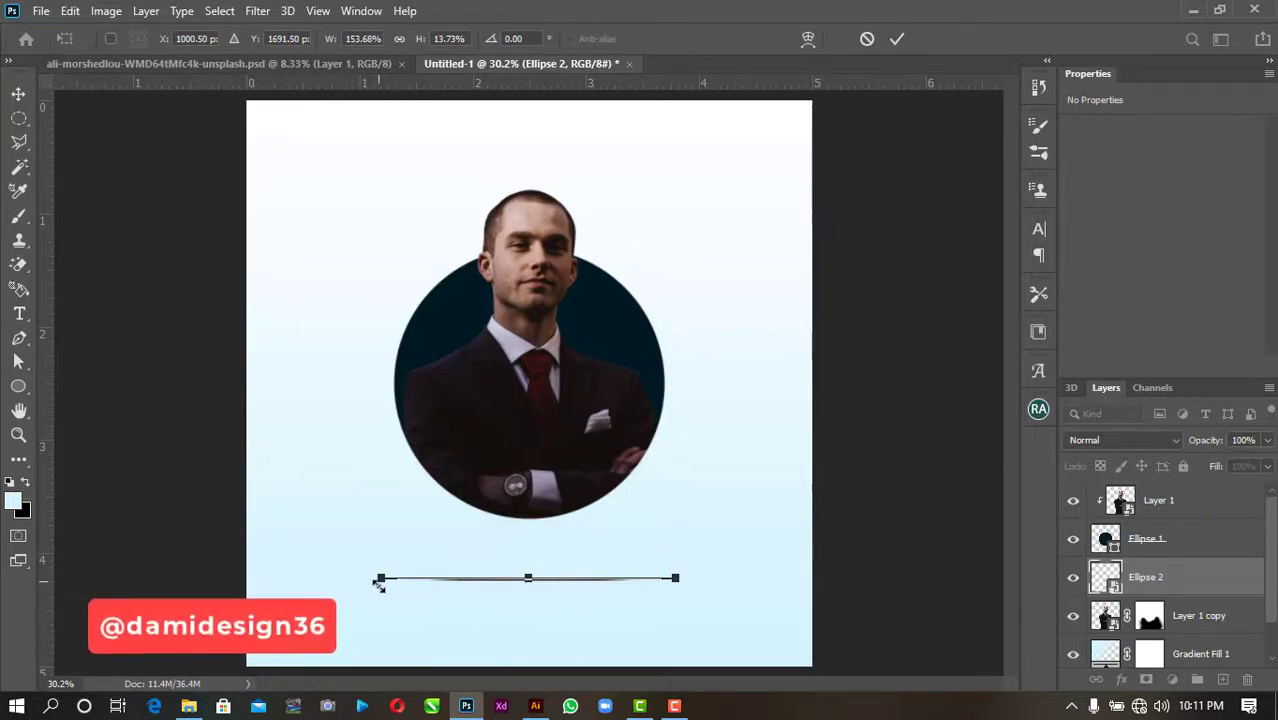
pyautogui.moveTo(379, 580); pyautogui.dragTo(401, 576)
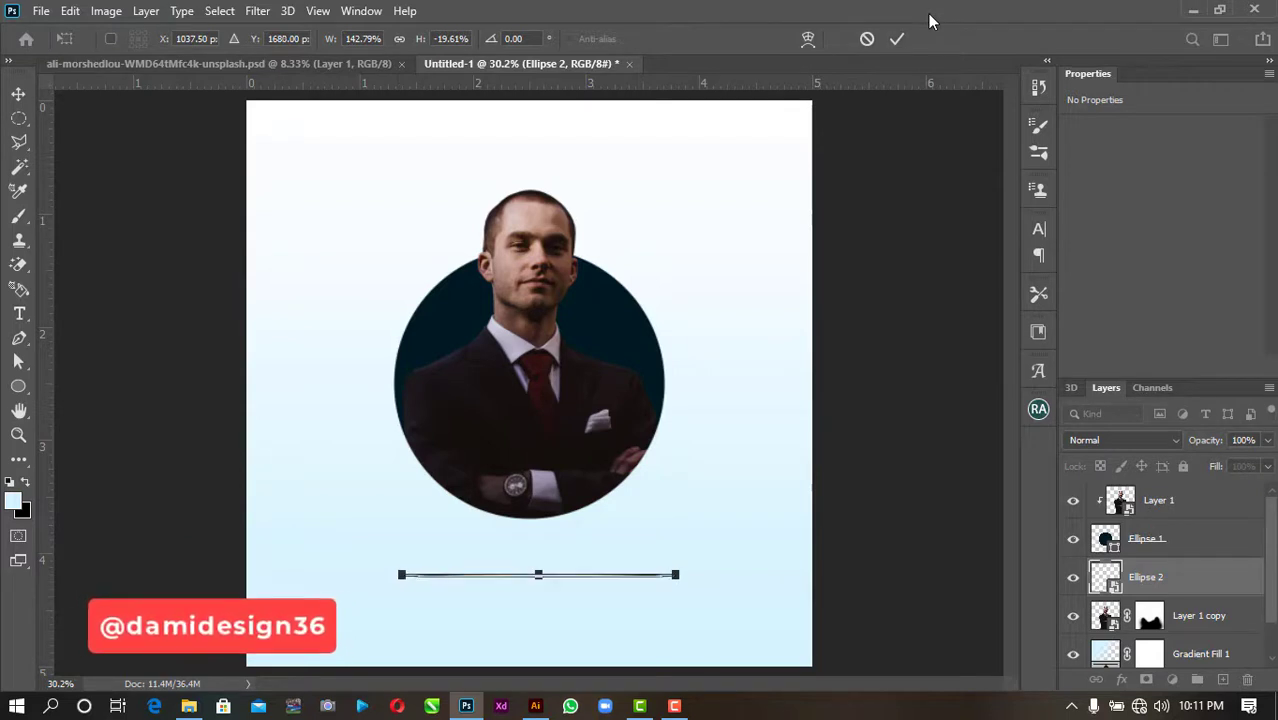
pyautogui.press('Return')
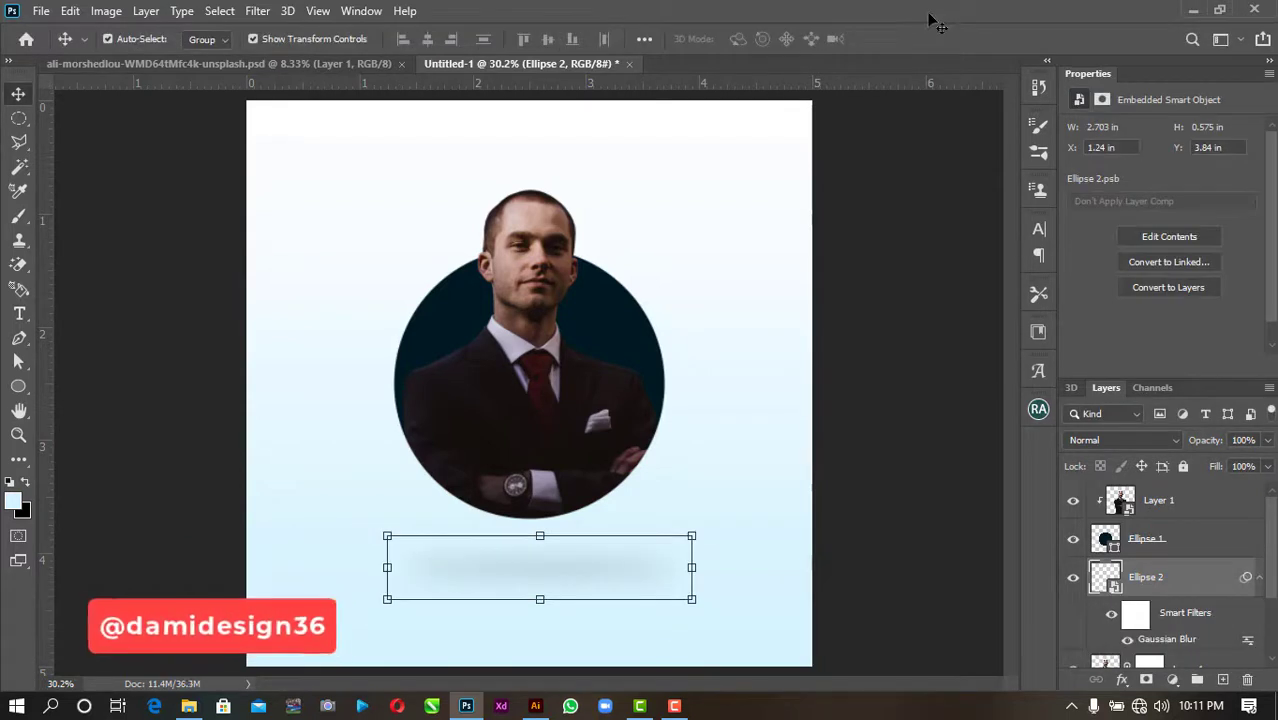
# - Thicken the shadow slightly to about 2.823 x 0.665 in, commit, and deselect
pyautogui.click(532, 530)
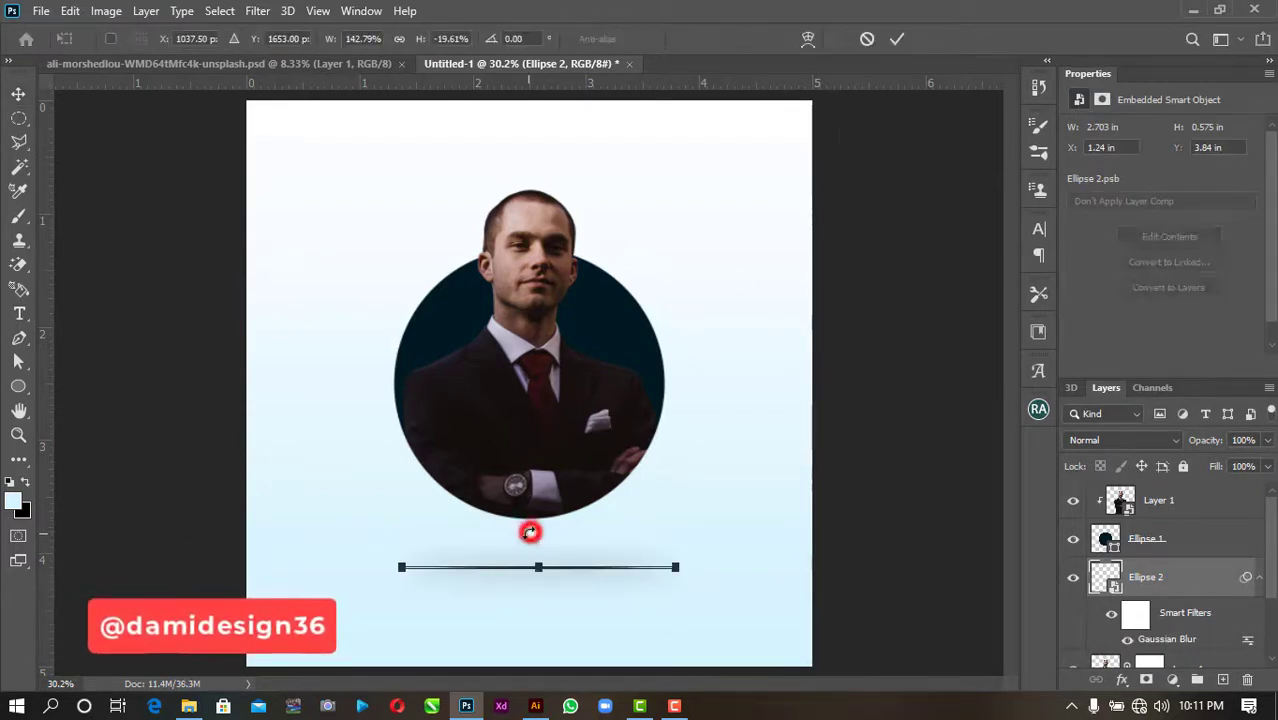
pyautogui.hotkey('ctrl', 'z')
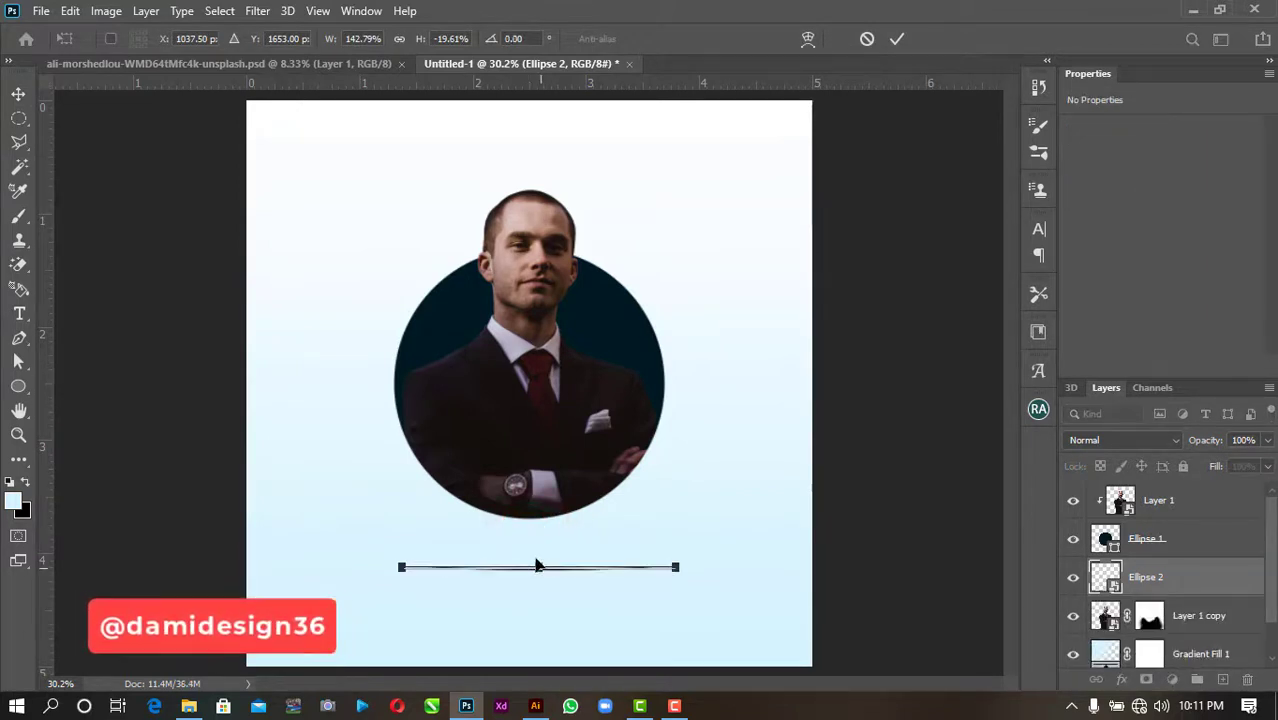
pyautogui.moveTo(536, 558); pyautogui.dragTo(537, 555)
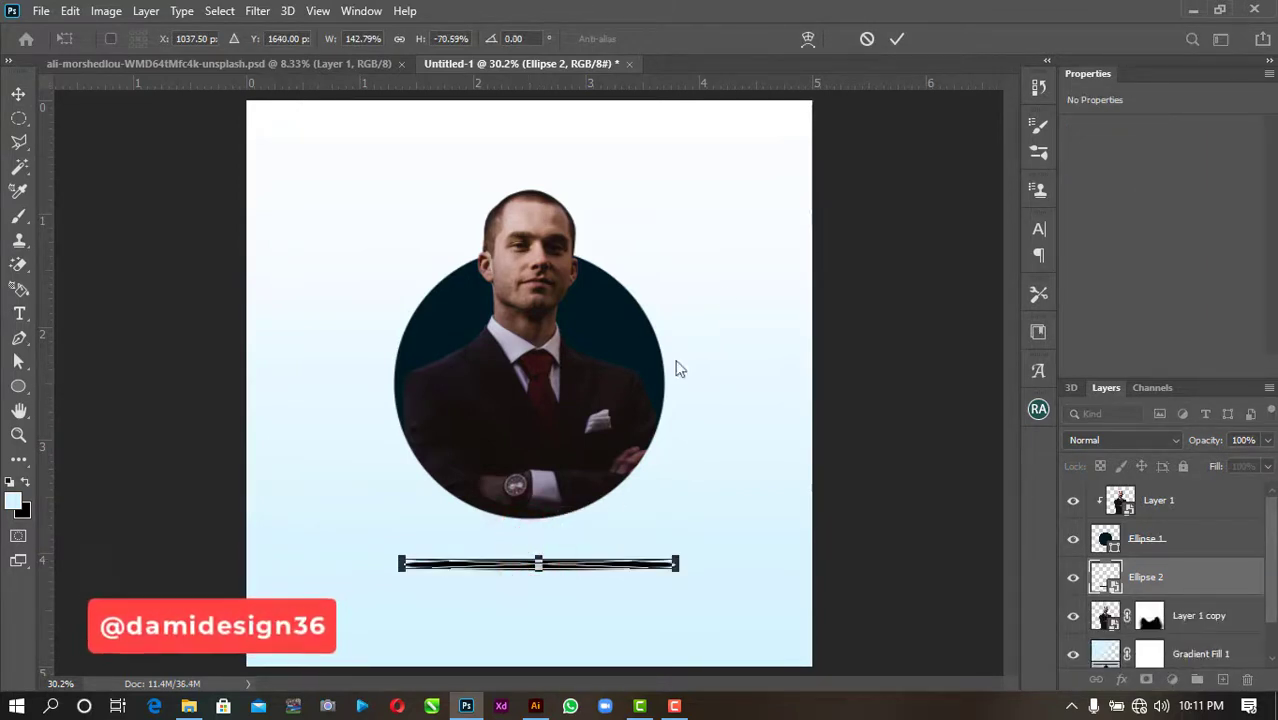
pyautogui.click(898, 39)
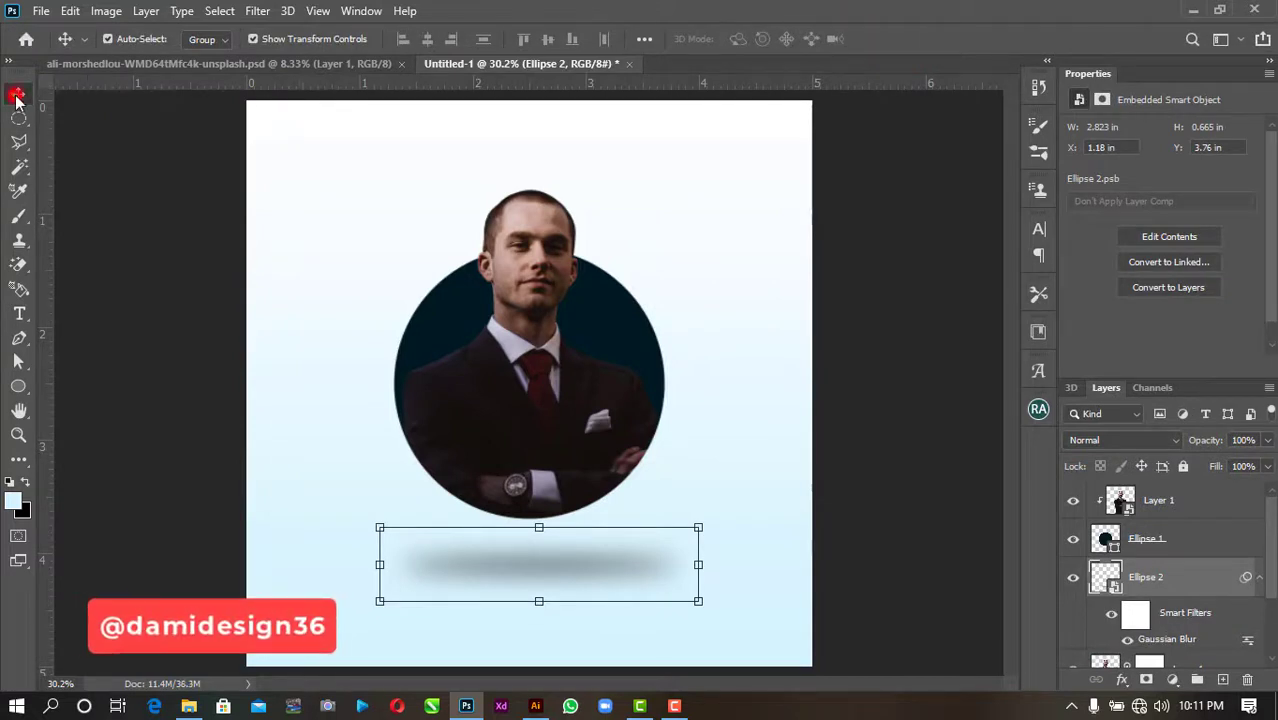
pyautogui.click(111, 320)
pyautogui.click(968, 394)
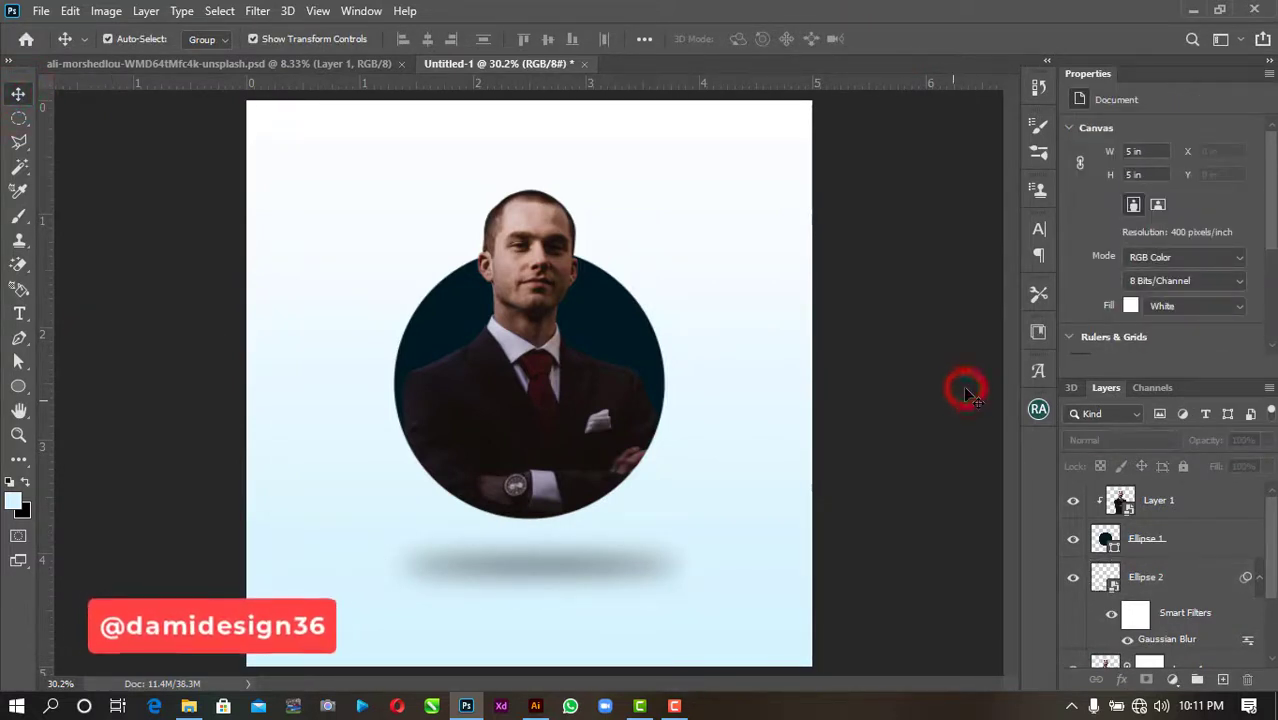